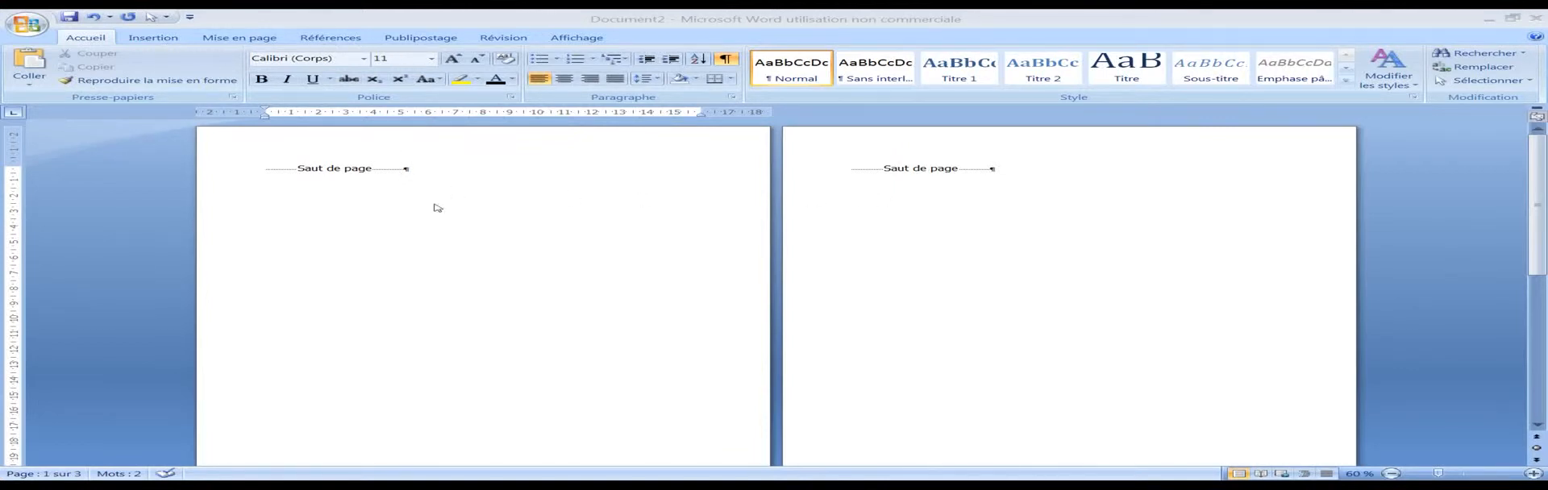
Step: Insert the predefined Alphabet header and enter "Tutoriel" as its document title
{"action": "double_click", "coordinate": [376, 150]}
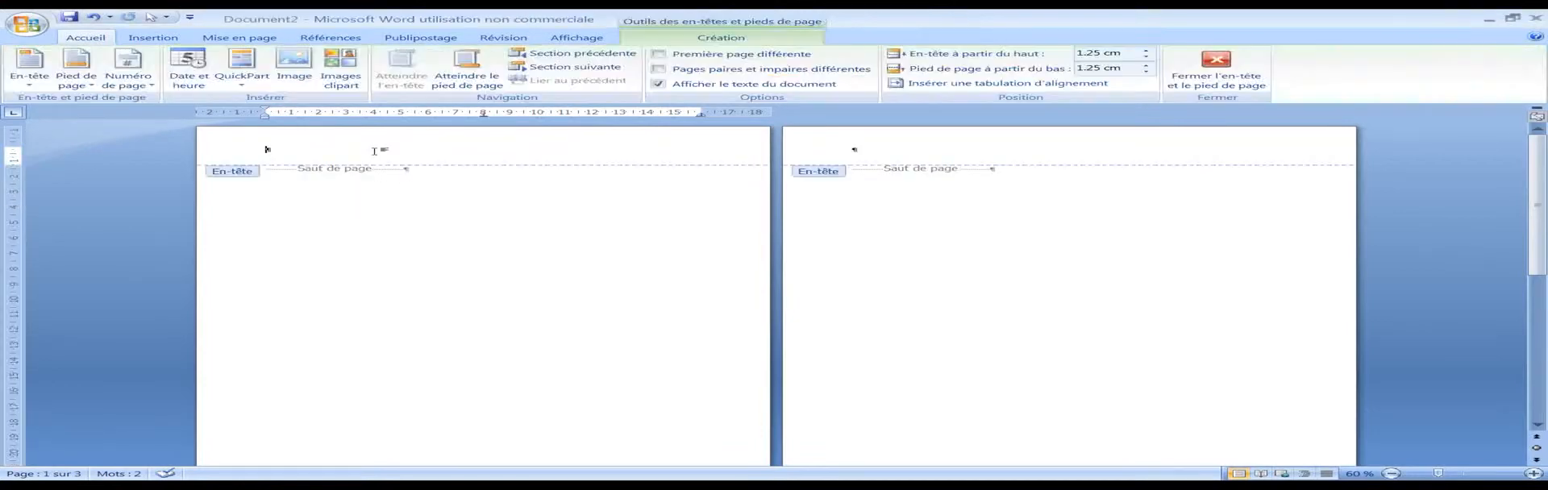
{"action": "left_click", "coordinate": [157, 38]}
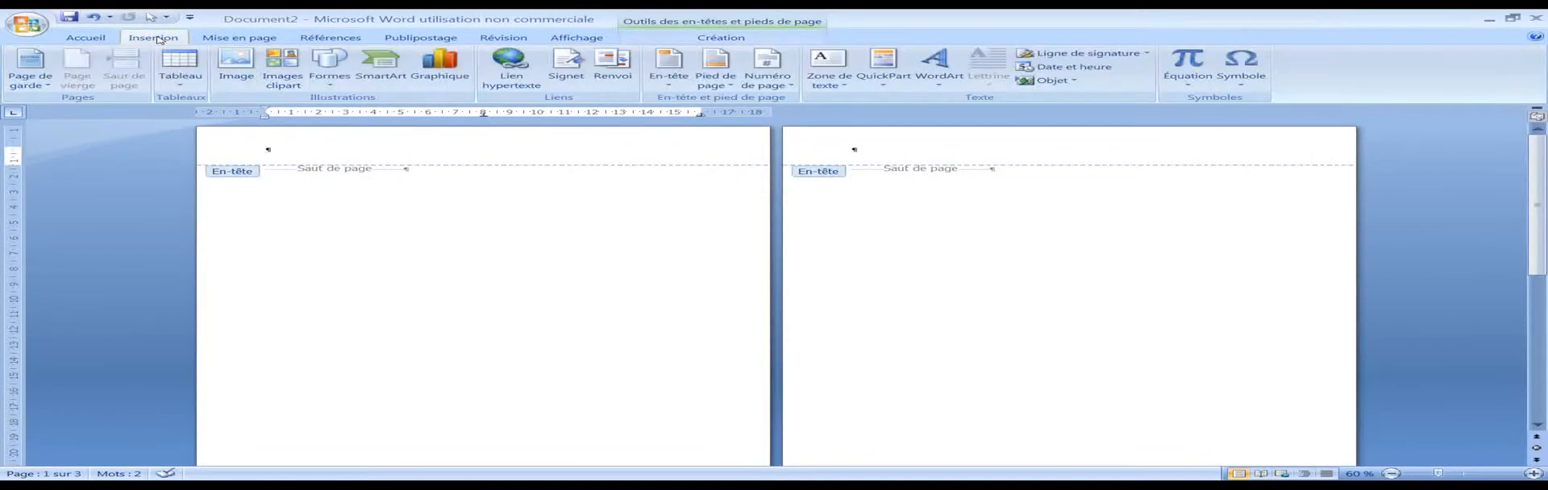
{"action": "left_click", "coordinate": [668, 69]}
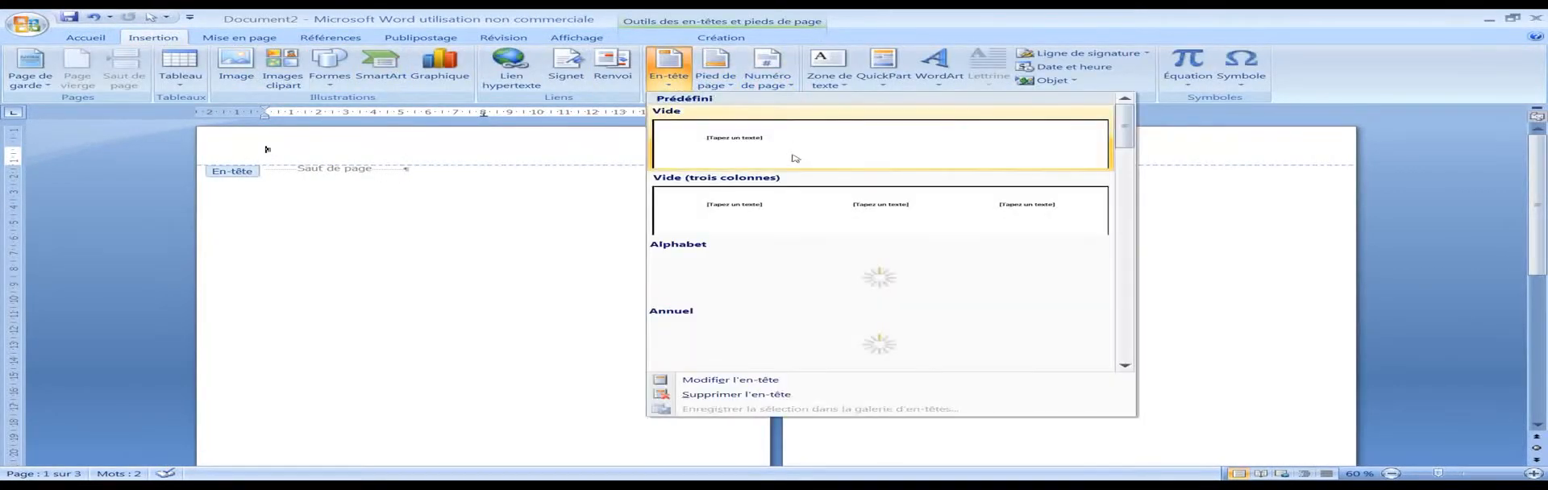
{"action": "left_click", "coordinate": [845, 273]}
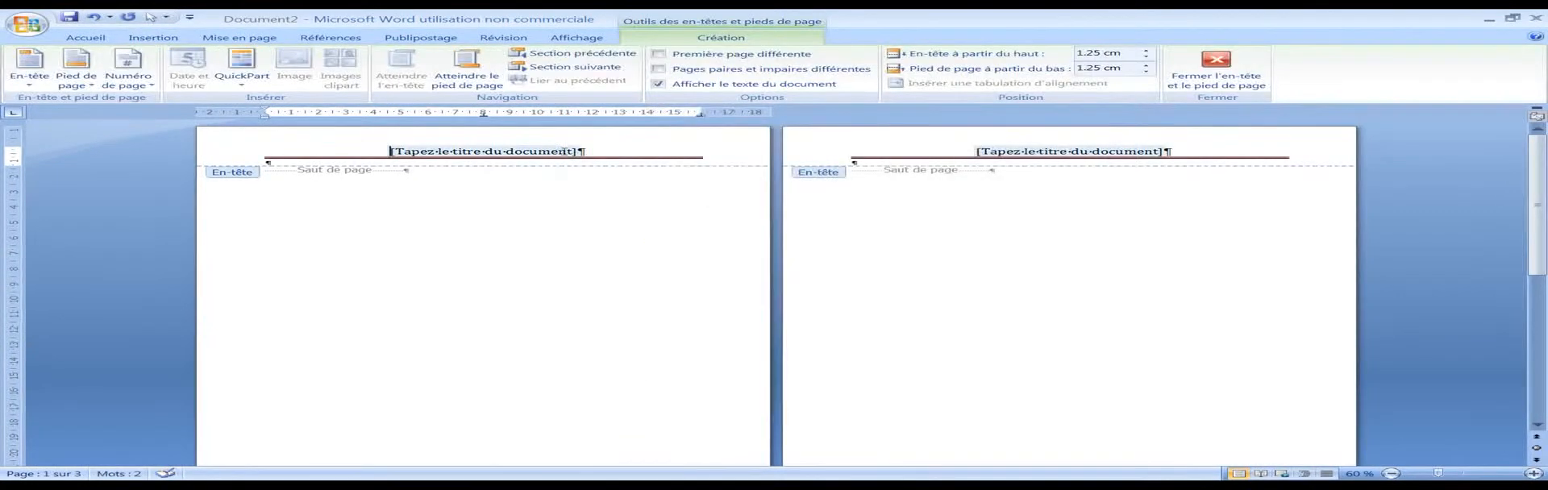
{"action": "type", "text": "Tutoriel"}
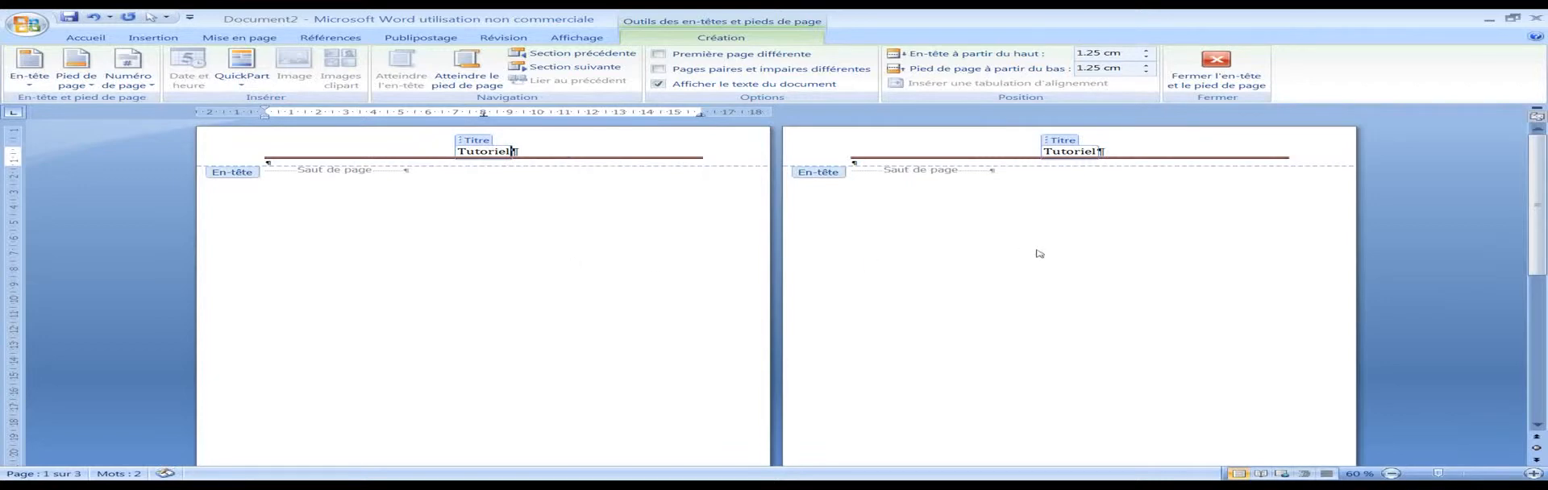
Step: Examine the header and footer areas on all three pages to see where the title is repeated
{"action": "scroll", "coordinate": [1109, 173], "scroll_direction": "down", "scroll_amount": 10}
{"action": "scroll", "coordinate": [746, 300], "scroll_direction": "down", "scroll_amount": 3}
{"action": "scroll", "coordinate": [473, 276], "scroll_direction": "up", "scroll_amount": 1}
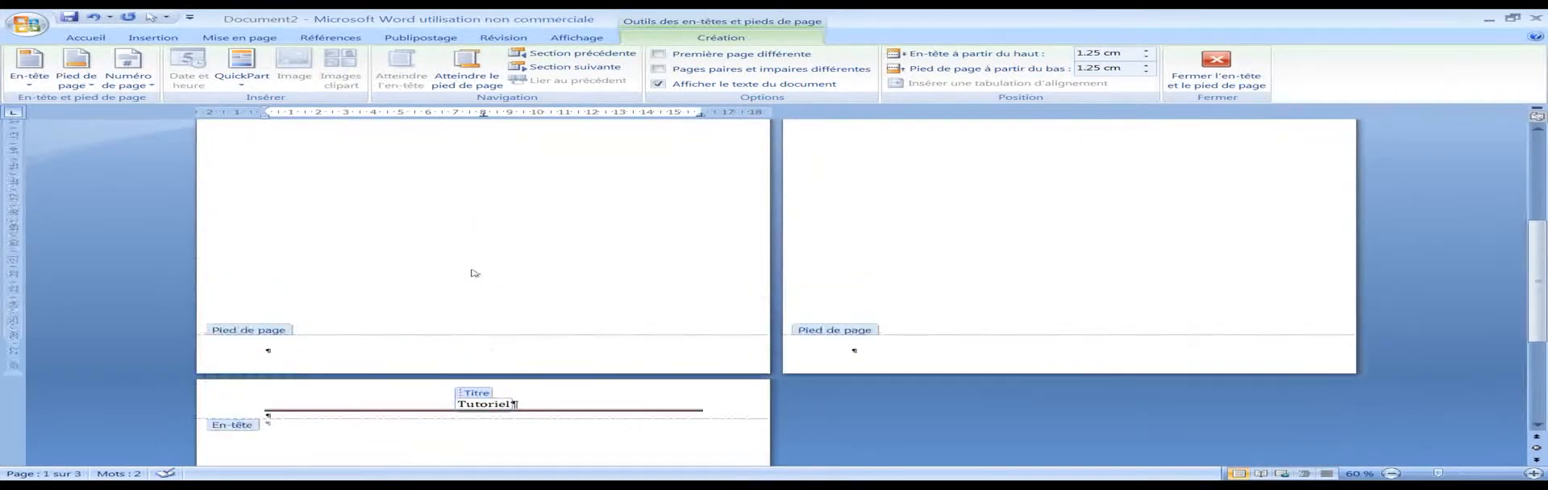
{"action": "scroll", "coordinate": [466, 262], "scroll_direction": "down", "scroll_amount": 2}
{"action": "scroll", "coordinate": [507, 266], "scroll_direction": "up", "scroll_amount": 3}
{"action": "scroll", "coordinate": [507, 266], "scroll_direction": "down", "scroll_amount": 2}
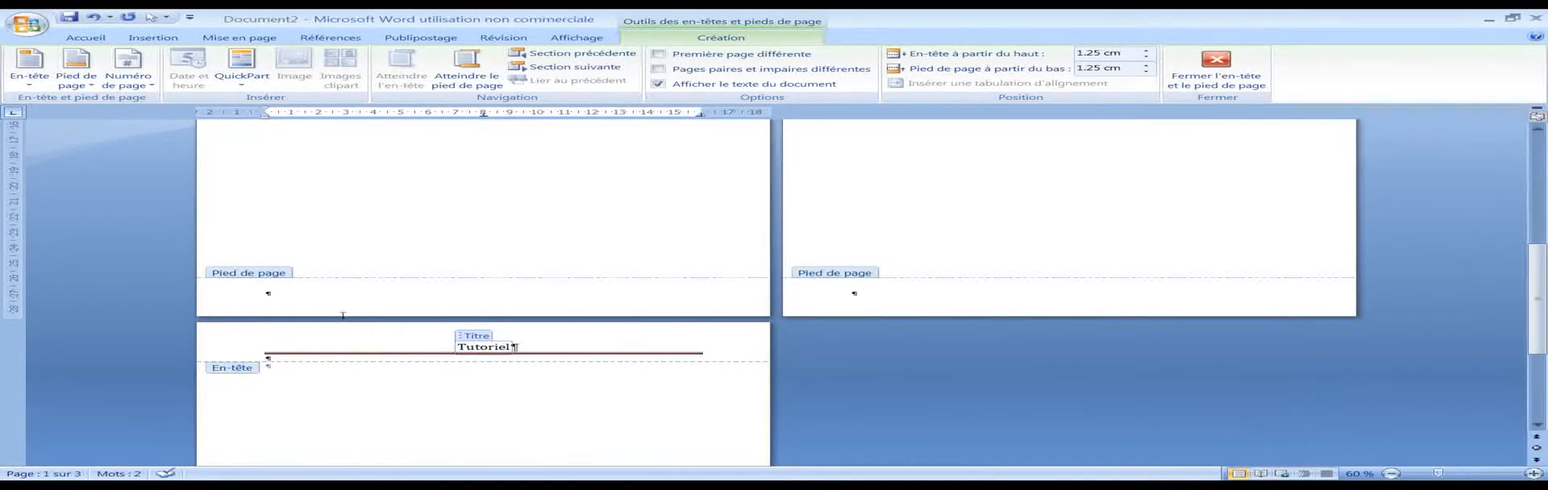
{"action": "scroll", "coordinate": [518, 277], "scroll_direction": "up", "scroll_amount": 3}
{"action": "scroll", "coordinate": [991, 269], "scroll_direction": "down", "scroll_amount": 7}
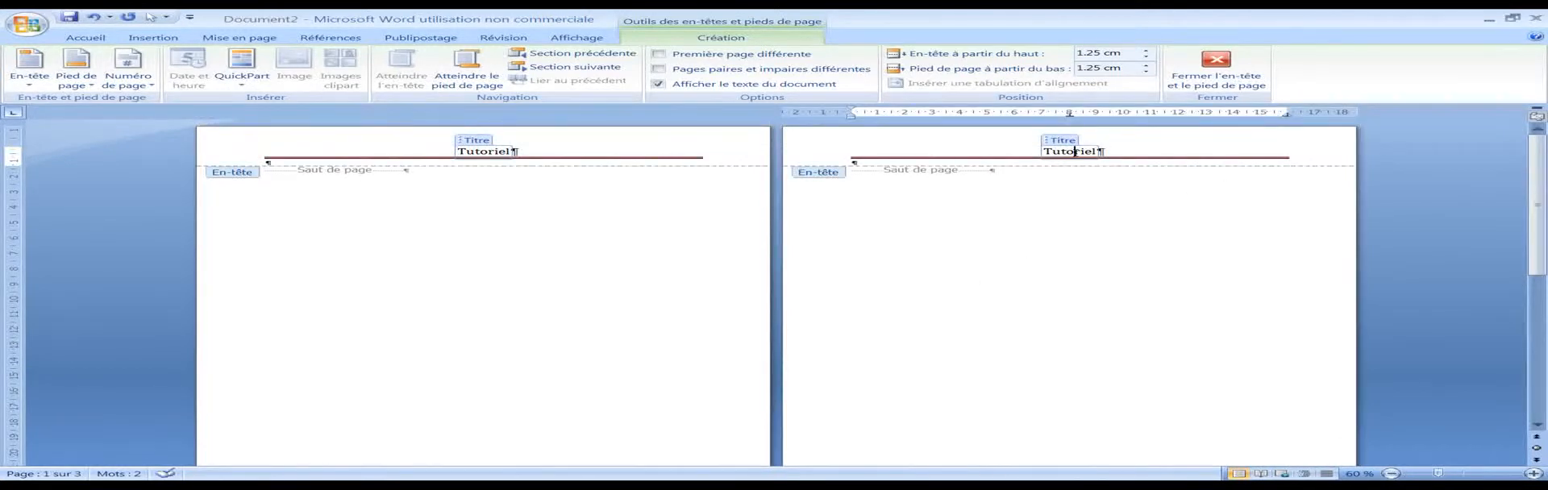
Step: Try altering the header title on page 2 by replacing "to" with "sdfsdf", and undo the edit
{"action": "left_click", "coordinate": [1075, 151]}
{"action": "key", "text": "BackSpace"}
{"action": "key", "text": "BackSpace"}
{"action": "type", "text": "sdfsdf"}
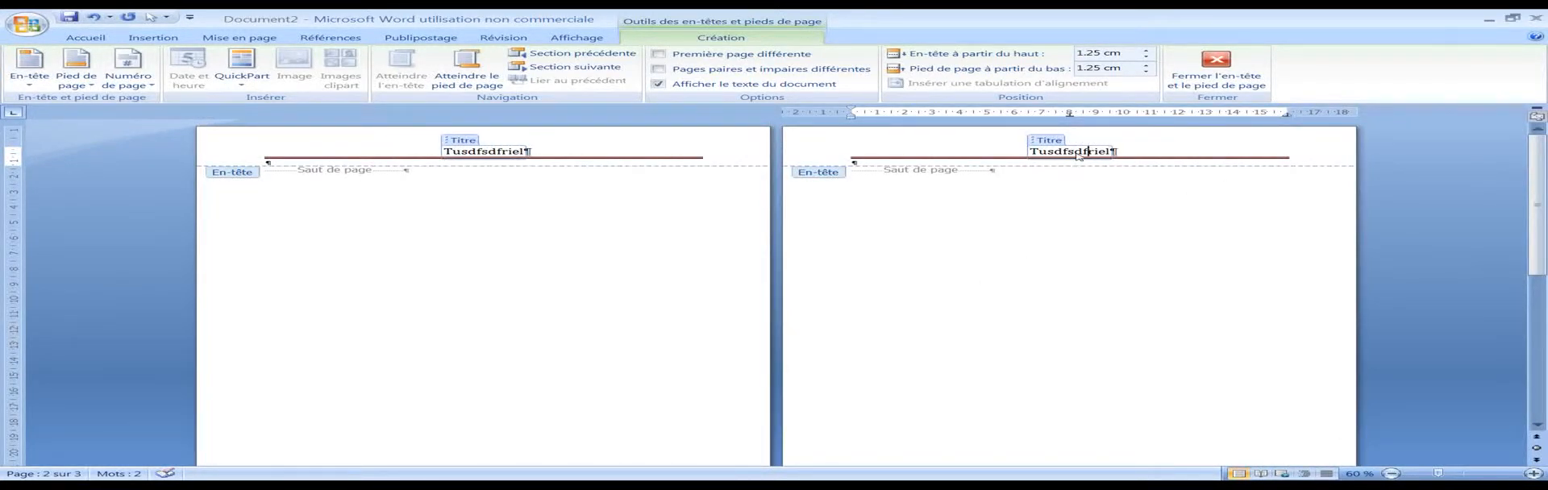
{"action": "key", "text": "ctrl+z"}
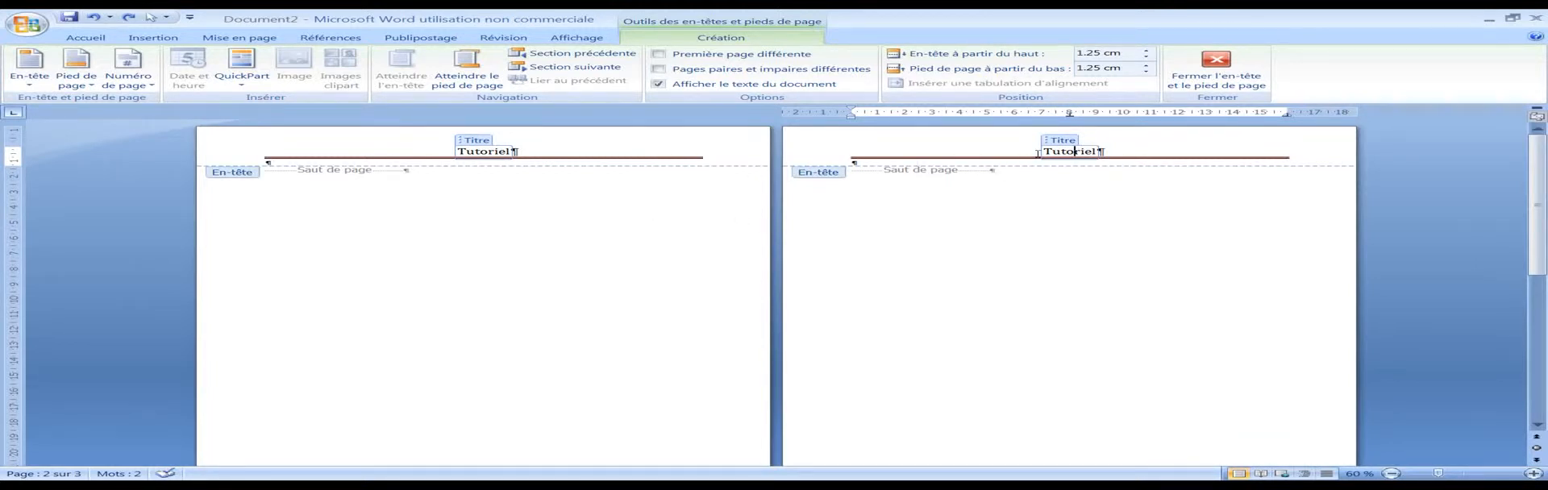
Step: Insert the predefined Alphabet footer from page 1 and delete its placeholder text, keeping only the page number
{"action": "scroll", "coordinate": [820, 173], "scroll_direction": "down", "scroll_amount": 7}
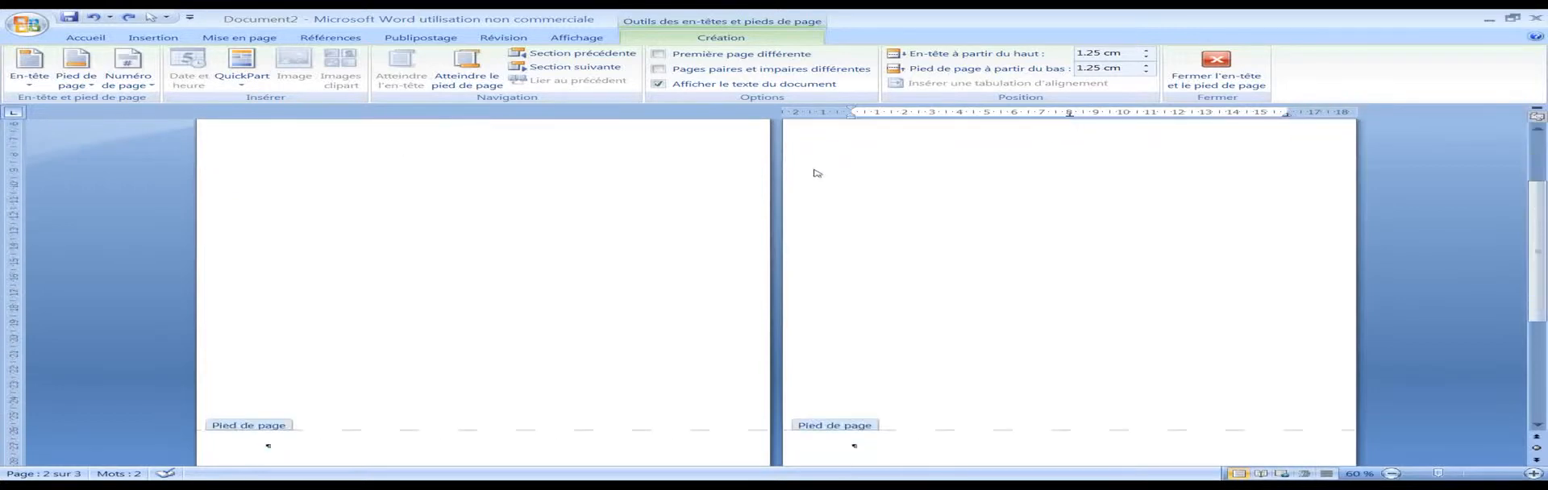
{"action": "scroll", "coordinate": [386, 287], "scroll_direction": "up", "scroll_amount": 7}
{"action": "scroll", "coordinate": [444, 207], "scroll_direction": "down", "scroll_amount": 4}
{"action": "scroll", "coordinate": [435, 234], "scroll_direction": "down", "scroll_amount": 3}
{"action": "left_click", "coordinate": [401, 286]}
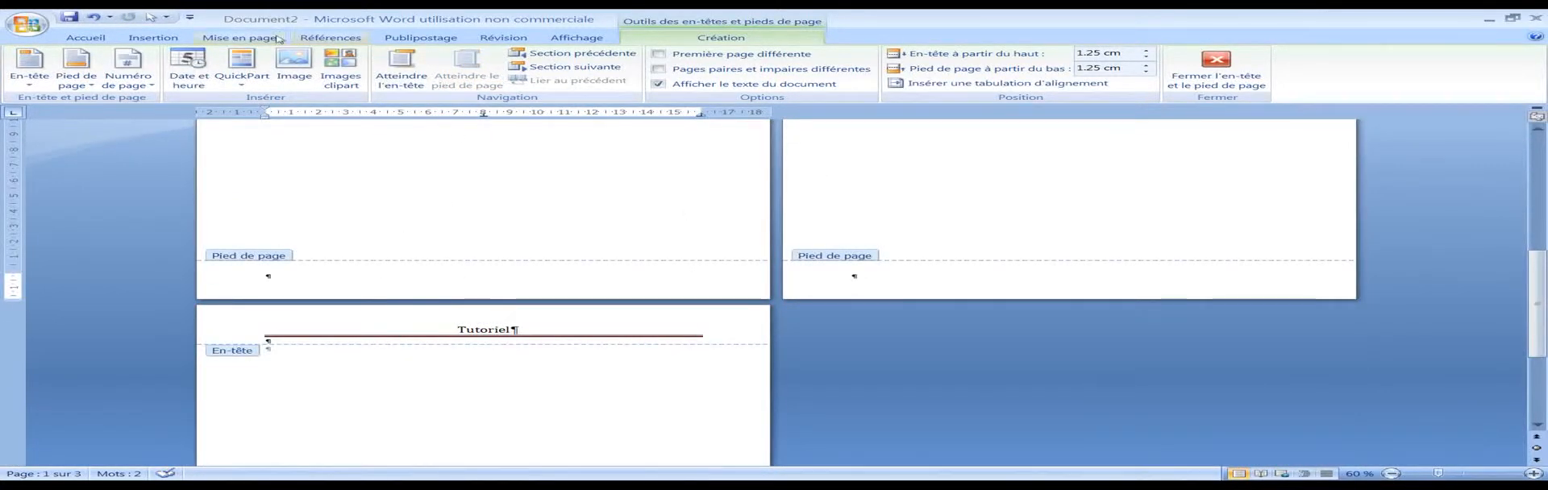
{"action": "left_click", "coordinate": [153, 37]}
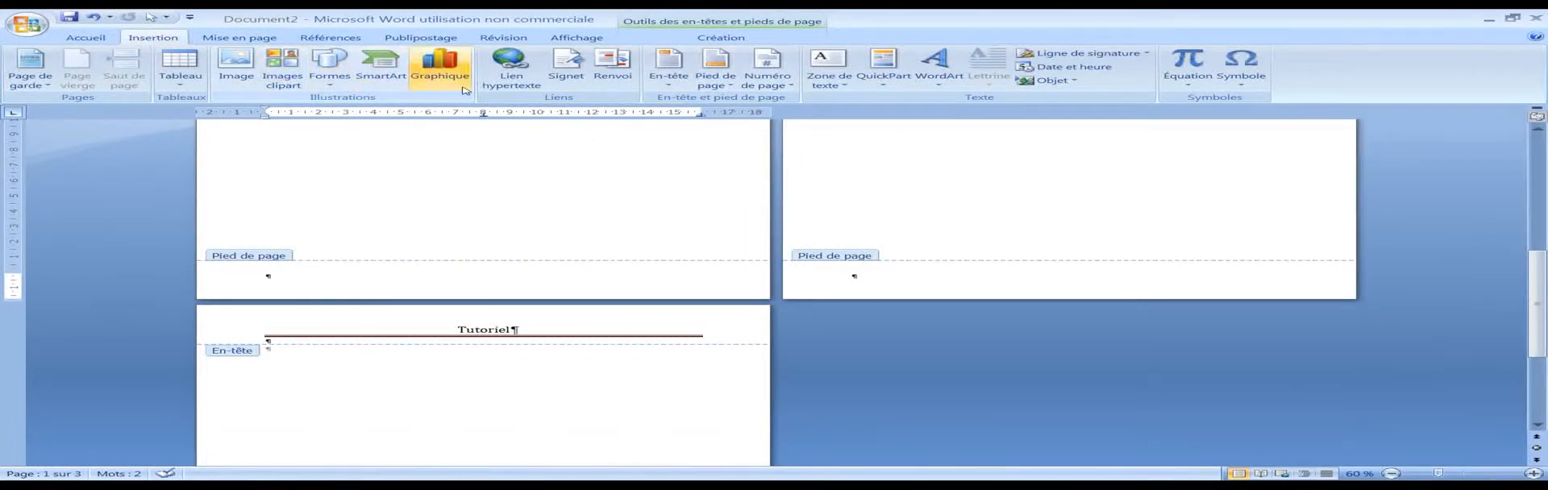
{"action": "left_click", "coordinate": [714, 71]}
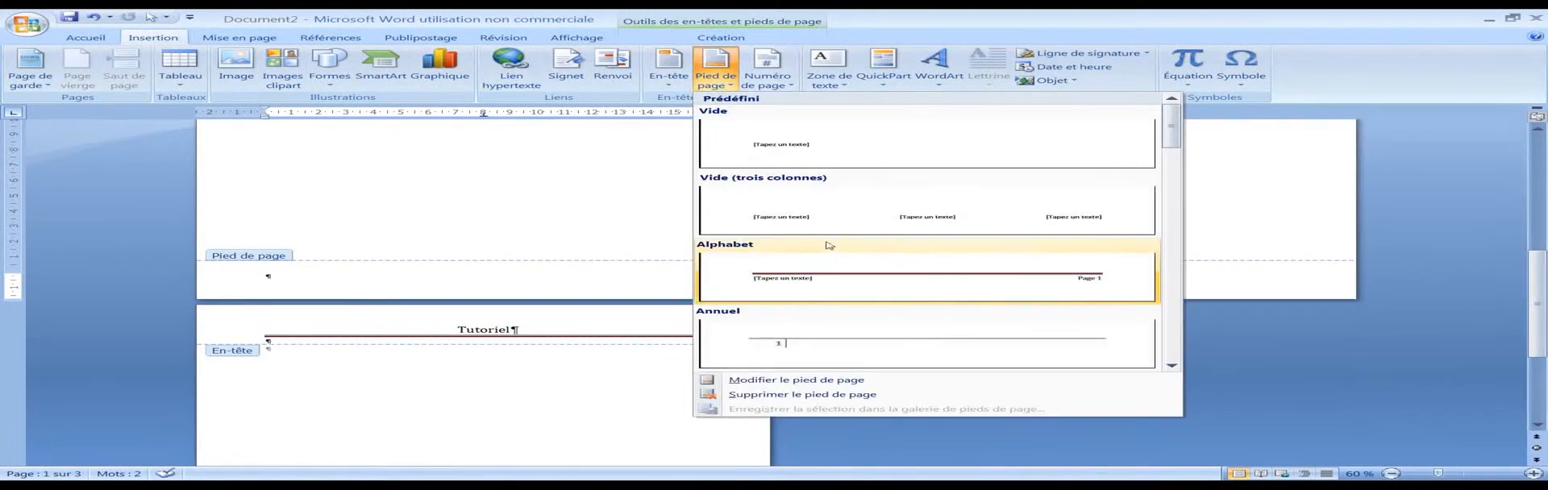
{"action": "left_click", "coordinate": [830, 248]}
{"action": "left_click", "coordinate": [337, 273]}
{"action": "key", "text": "Delete"}
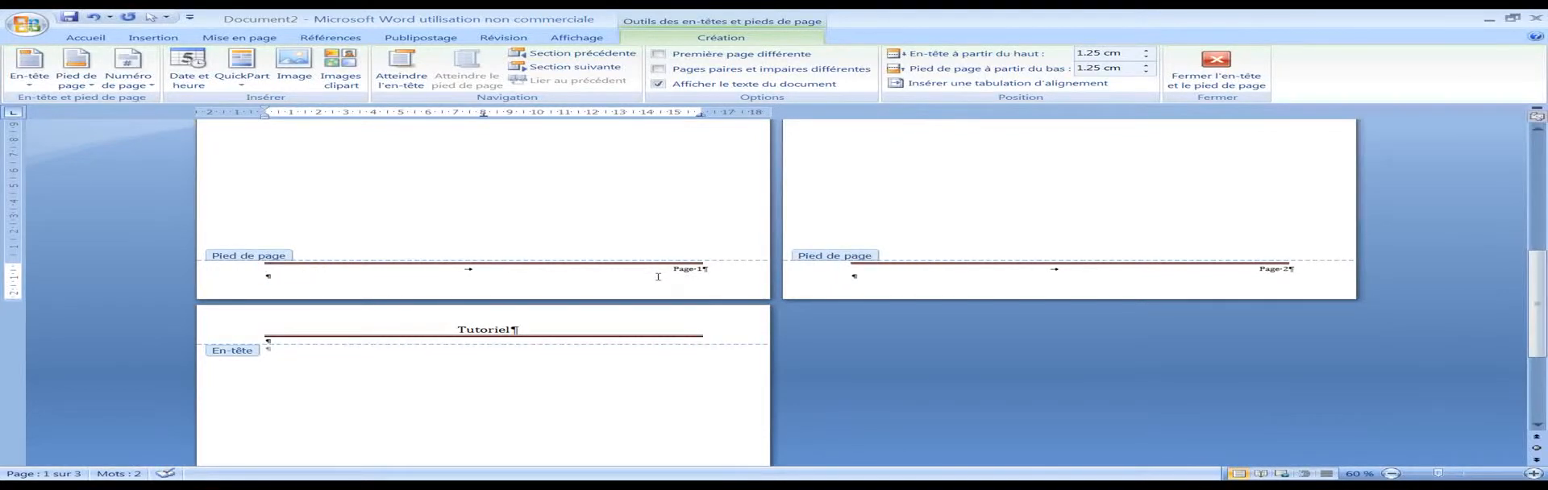
Step: Review the headers and footer page numbers across the pages, and return to the body text
{"action": "scroll", "coordinate": [1153, 264], "scroll_direction": "down", "scroll_amount": 8}
{"action": "scroll", "coordinate": [746, 325], "scroll_direction": "up", "scroll_amount": 8}
{"action": "scroll", "coordinate": [743, 322], "scroll_direction": "up", "scroll_amount": 3}
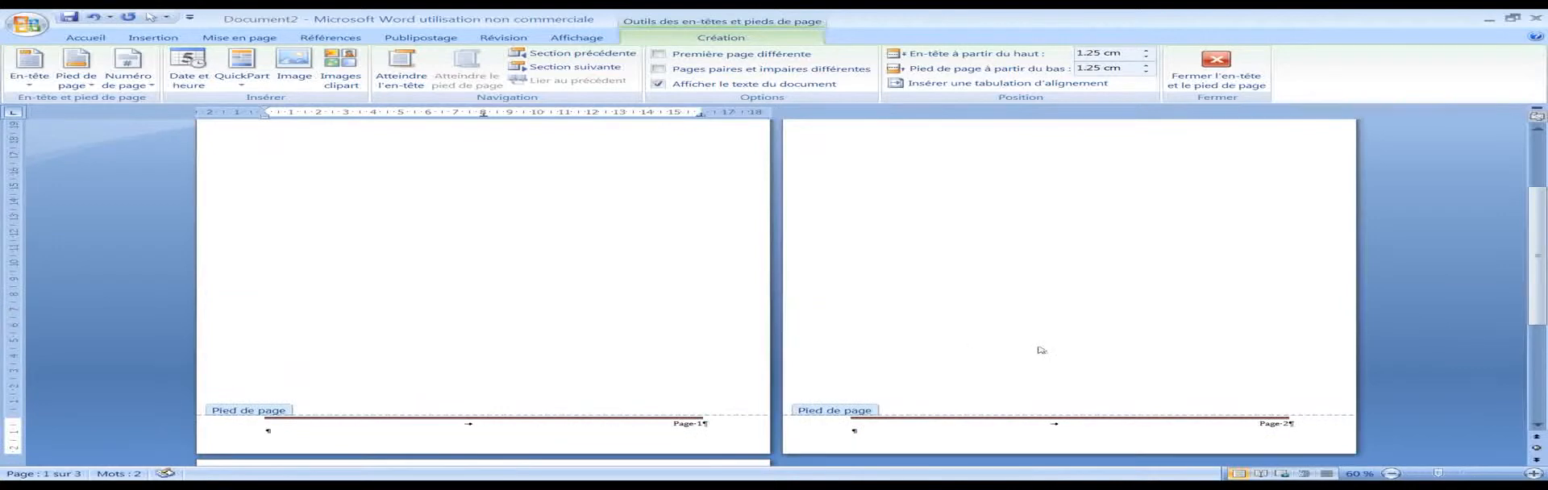
{"action": "scroll", "coordinate": [1041, 349], "scroll_direction": "up", "scroll_amount": 5}
{"action": "scroll", "coordinate": [1147, 331], "scroll_direction": "down", "scroll_amount": 7}
{"action": "scroll", "coordinate": [723, 324], "scroll_direction": "down", "scroll_amount": 6}
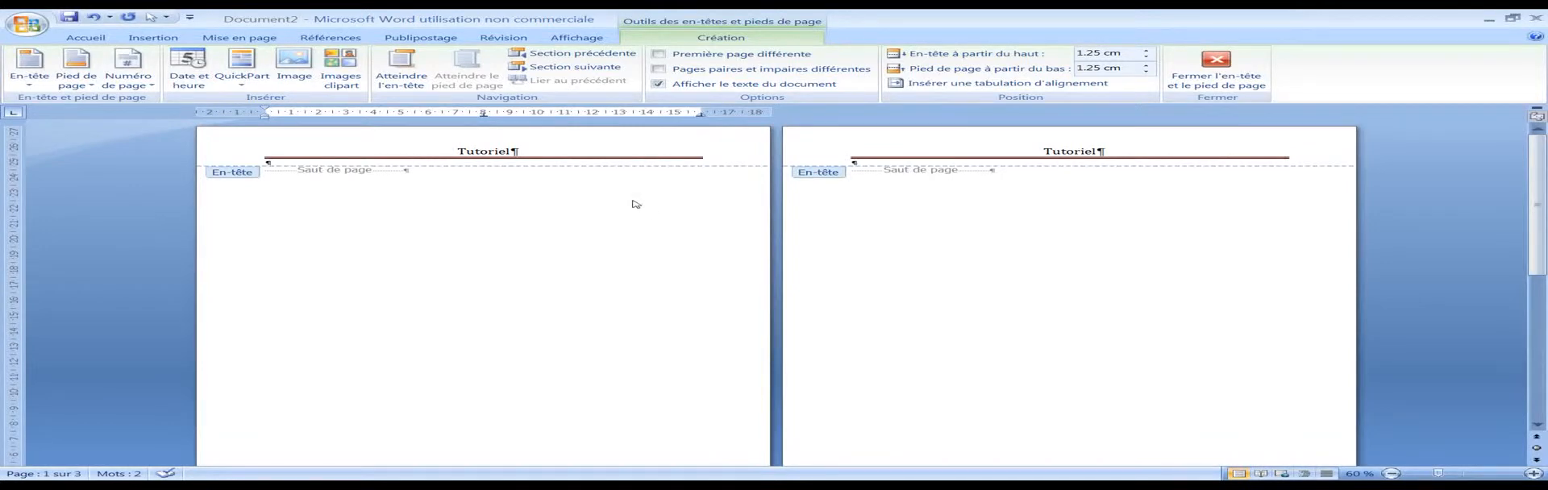
{"action": "double_click", "coordinate": [507, 191]}
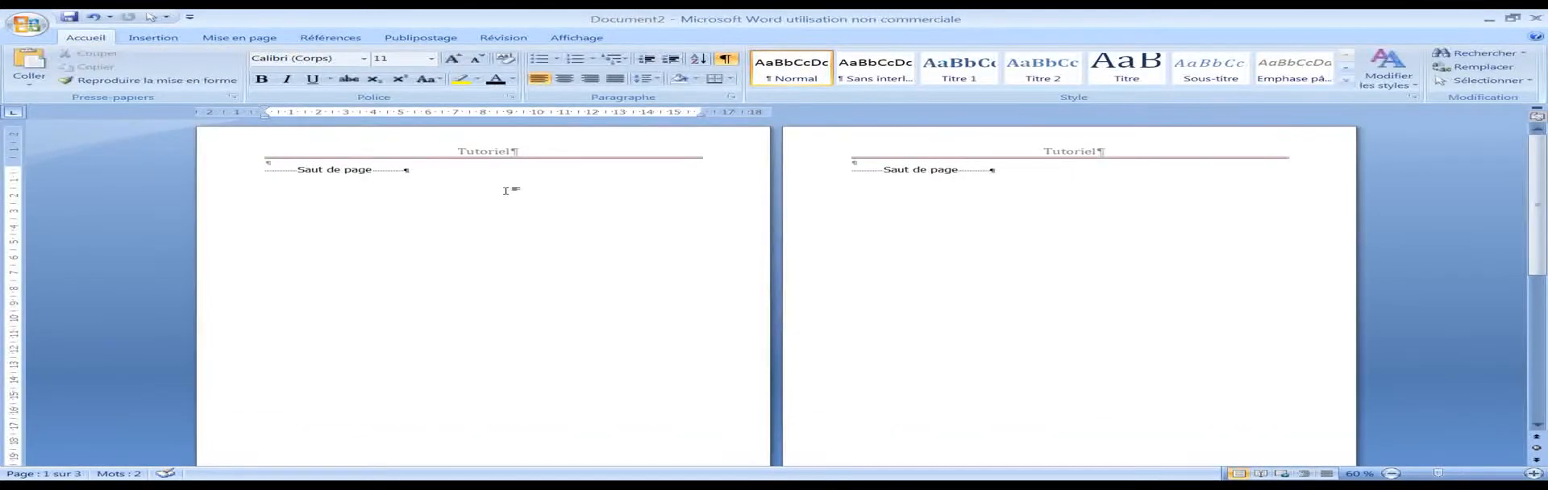
Step: Replace the page break on page 1 with a Next Page (Page suivante) section break
{"action": "left_click_drag", "start_coordinate": [453, 174], "coordinate": [260, 171]}
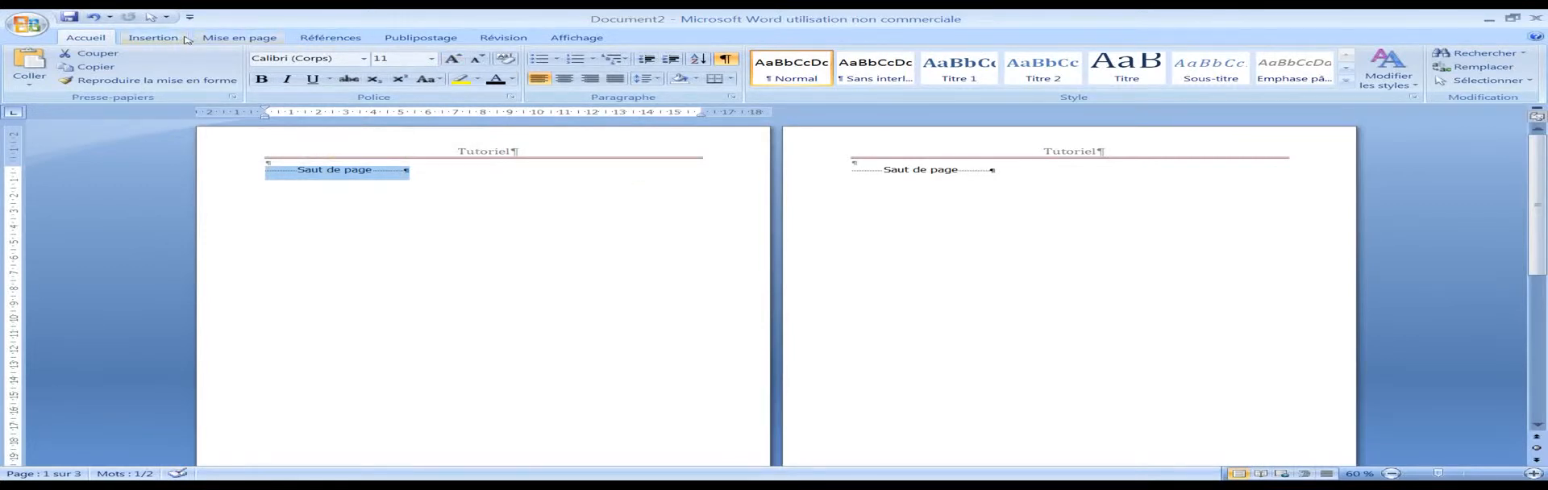
{"action": "left_click", "coordinate": [153, 38]}
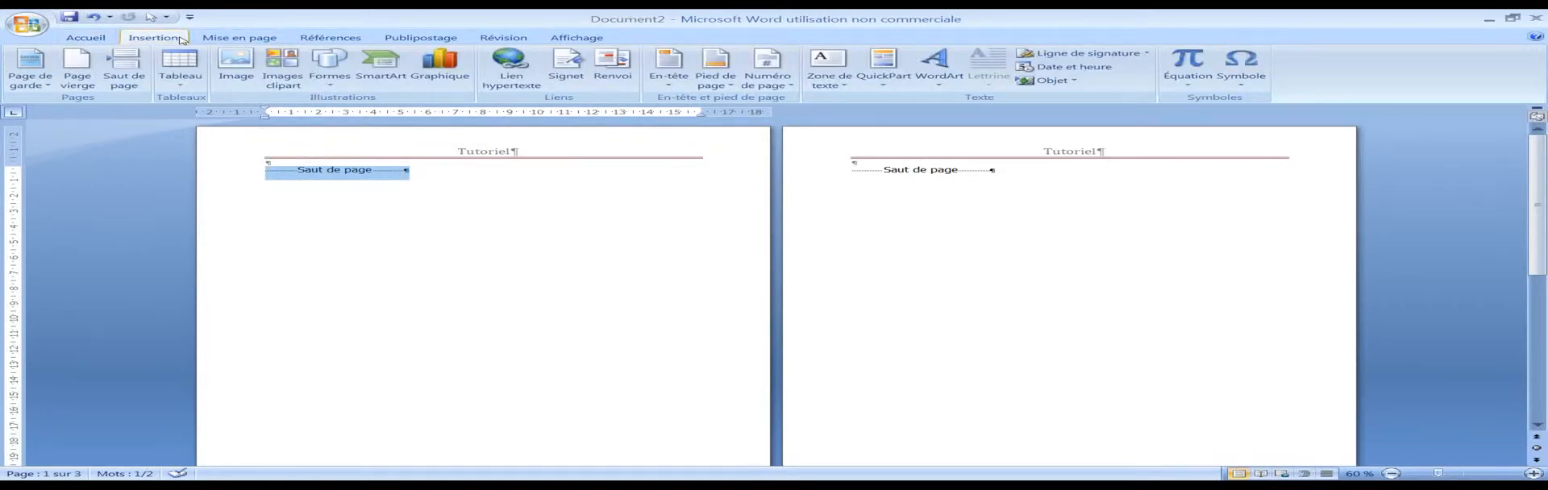
{"action": "left_click", "coordinate": [240, 38]}
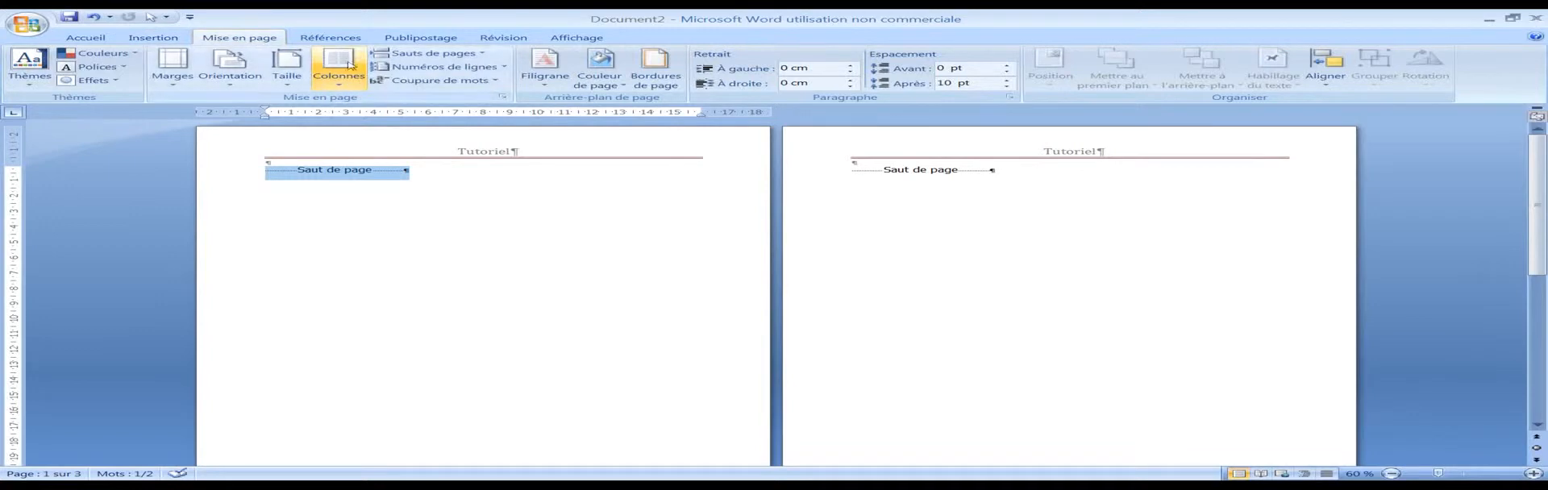
{"action": "left_click", "coordinate": [485, 53]}
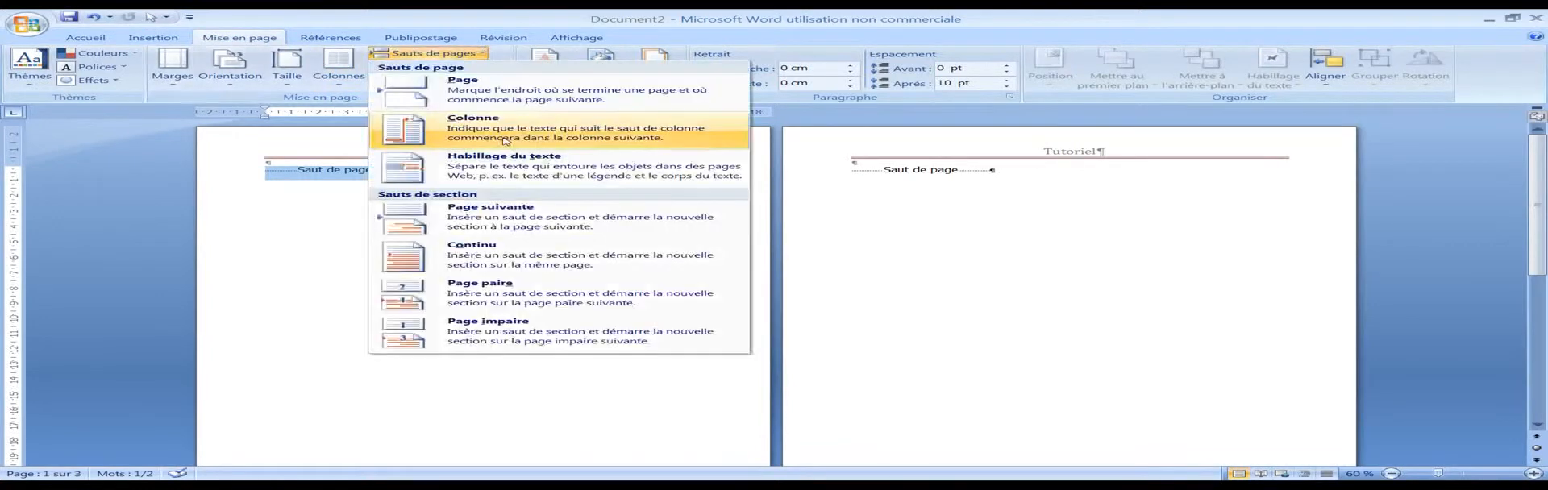
{"action": "left_click", "coordinate": [506, 217]}
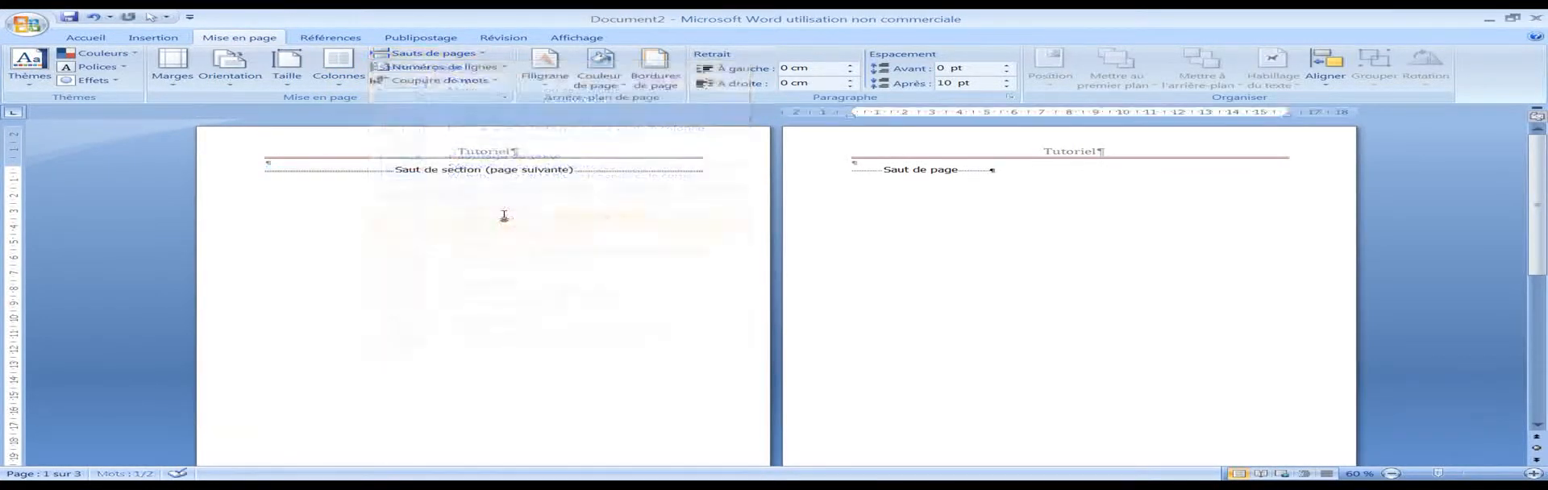
Step: Delete the surplus page break on page 2, after the new section break
{"action": "scroll", "coordinate": [919, 190], "scroll_direction": "down", "scroll_amount": 3}
{"action": "scroll", "coordinate": [897, 188], "scroll_direction": "down", "scroll_amount": 5}
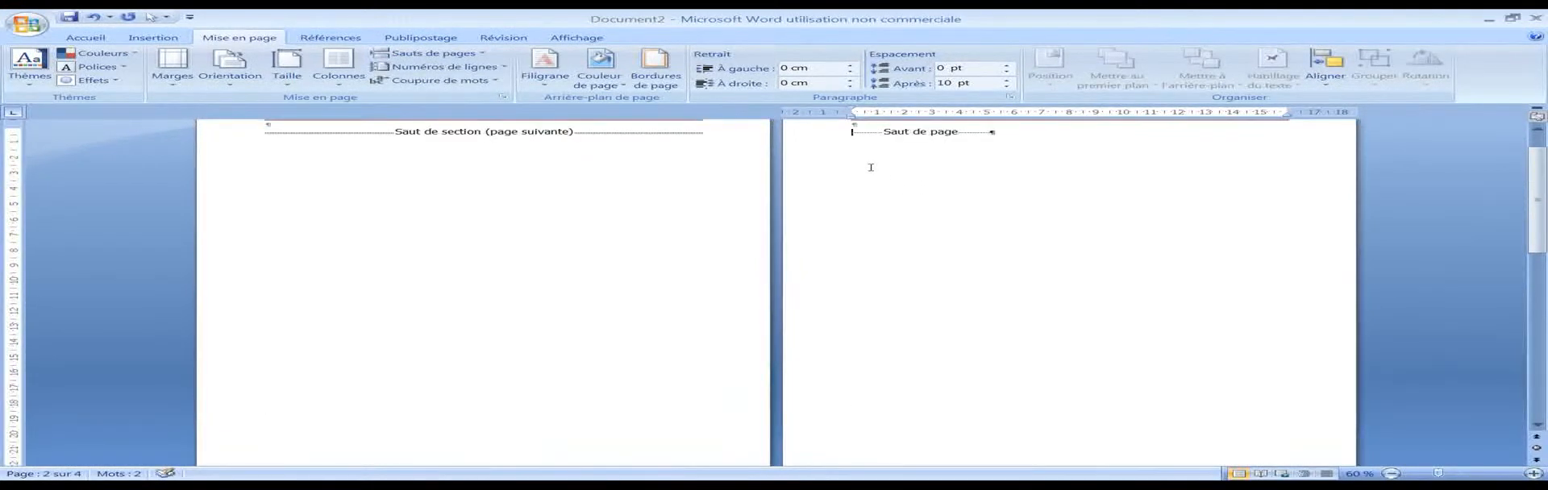
{"action": "key", "text": "BackSpace"}
{"action": "scroll", "coordinate": [891, 157], "scroll_direction": "up", "scroll_amount": 1}
{"action": "left_click", "coordinate": [1005, 184]}
{"action": "key", "text": "BackSpace"}
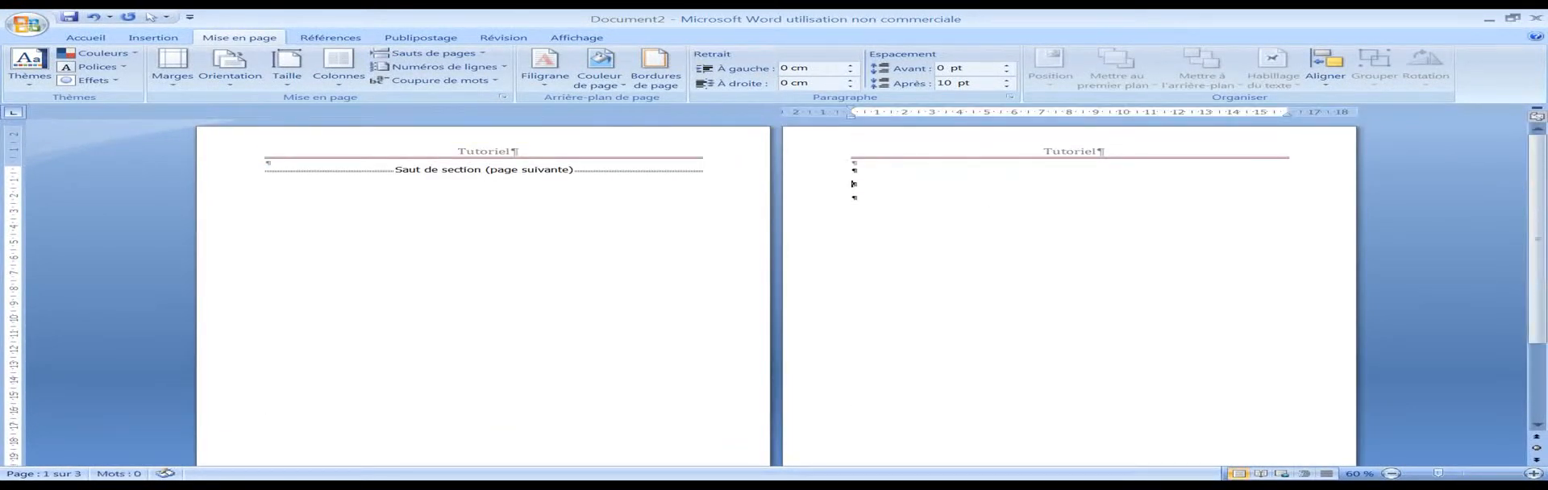
{"action": "key", "text": "BackSpace"}
Step: Undo the excess deletions on page 2 to restore its remaining page break
{"action": "scroll", "coordinate": [757, 197], "scroll_direction": "down", "scroll_amount": 3}
{"action": "scroll", "coordinate": [757, 198], "scroll_direction": "up", "scroll_amount": 3}
{"action": "scroll", "coordinate": [800, 235], "scroll_direction": "down", "scroll_amount": 3}
{"action": "scroll", "coordinate": [717, 317], "scroll_direction": "up", "scroll_amount": 3}
{"action": "key", "text": "ctrl+z"}
{"action": "key", "text": "BackSpace"}
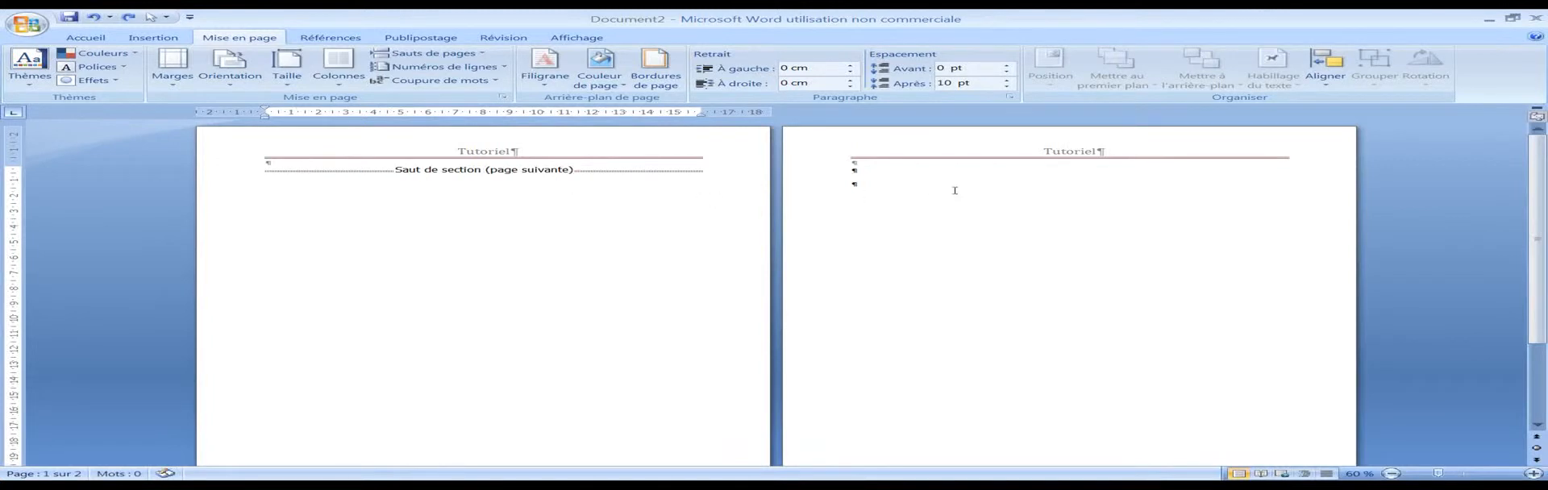
{"action": "scroll", "coordinate": [960, 198], "scroll_direction": "down", "scroll_amount": 5}
{"action": "scroll", "coordinate": [750, 282], "scroll_direction": "down", "scroll_amount": 3}
{"action": "scroll", "coordinate": [649, 305], "scroll_direction": "up", "scroll_amount": 7}
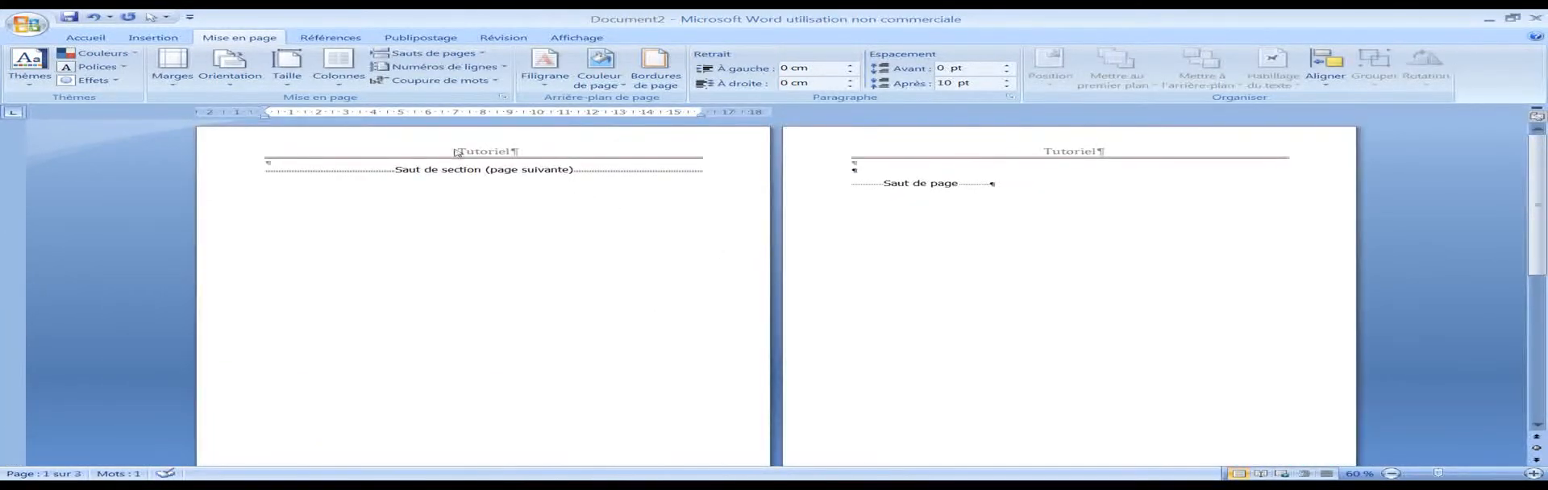
Step: Open the header area, examine the section labels and link-to-previous tags on every header and footer, and return to the body
{"action": "double_click", "coordinate": [420, 151]}
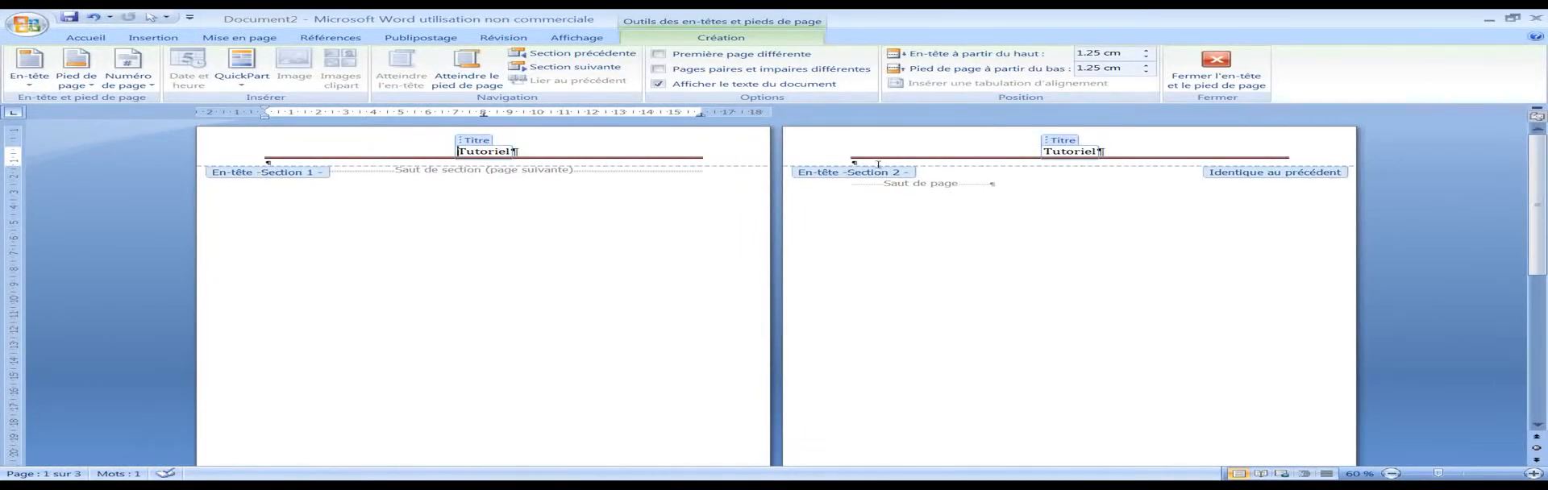
{"action": "scroll", "coordinate": [871, 169], "scroll_direction": "down", "scroll_amount": 10}
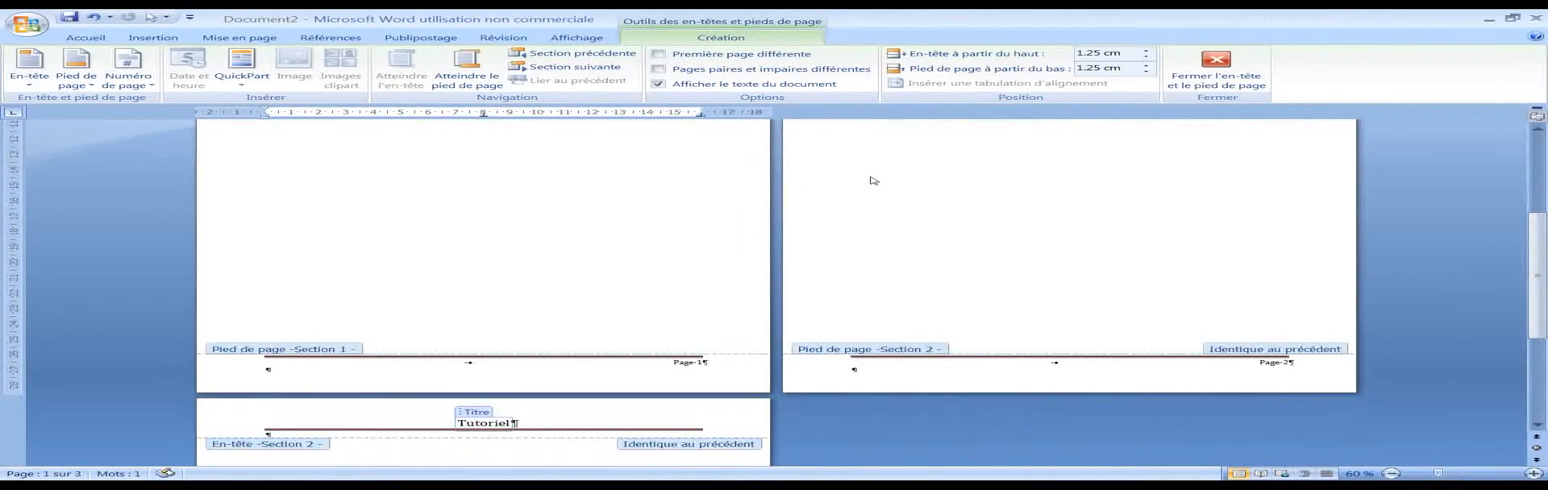
{"action": "scroll", "coordinate": [871, 179], "scroll_direction": "down", "scroll_amount": 3}
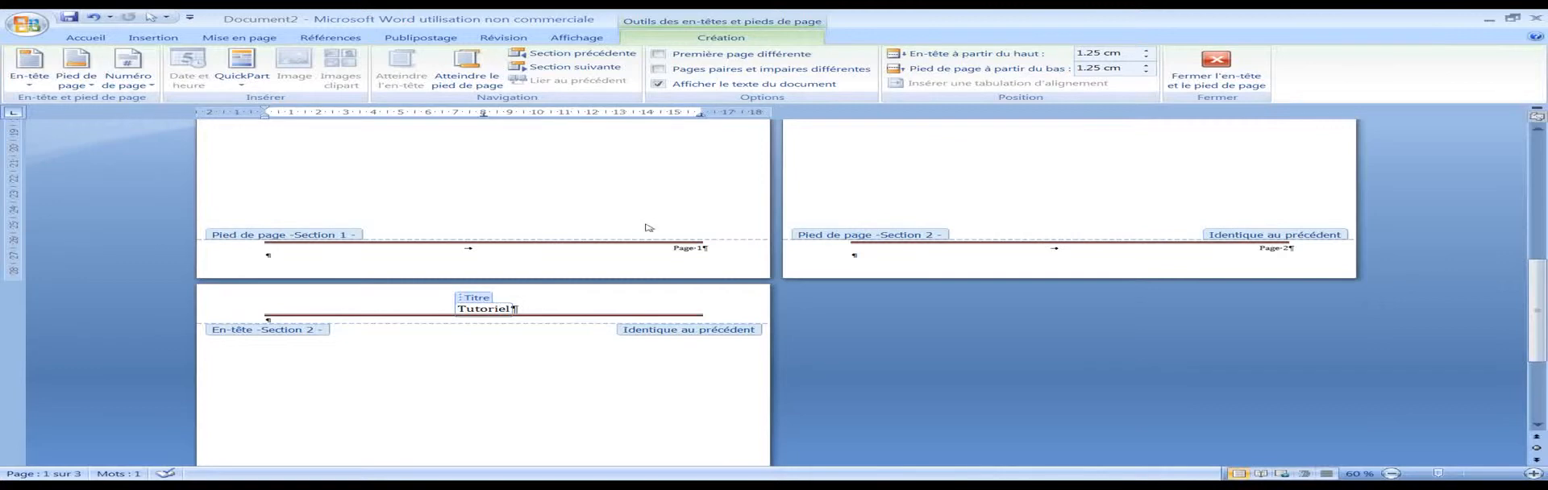
{"action": "scroll", "coordinate": [553, 283], "scroll_direction": "down", "scroll_amount": 5}
{"action": "scroll", "coordinate": [445, 211], "scroll_direction": "up", "scroll_amount": 3}
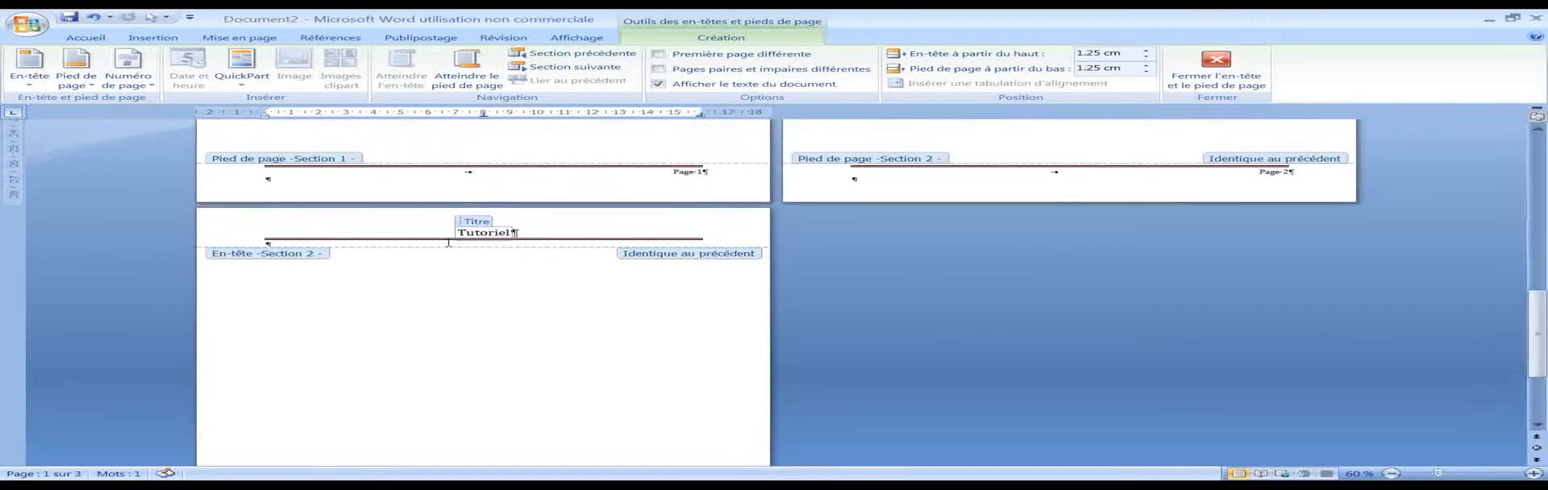
{"action": "scroll", "coordinate": [838, 238], "scroll_direction": "up", "scroll_amount": 7}
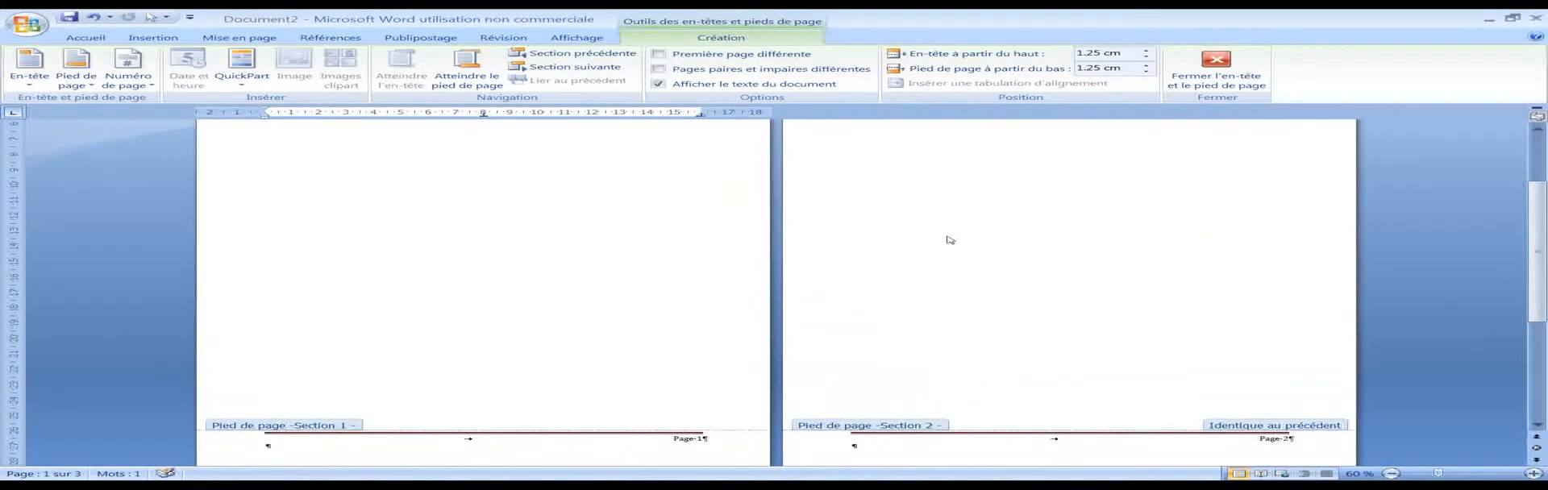
{"action": "scroll", "coordinate": [951, 238], "scroll_direction": "down", "scroll_amount": 5}
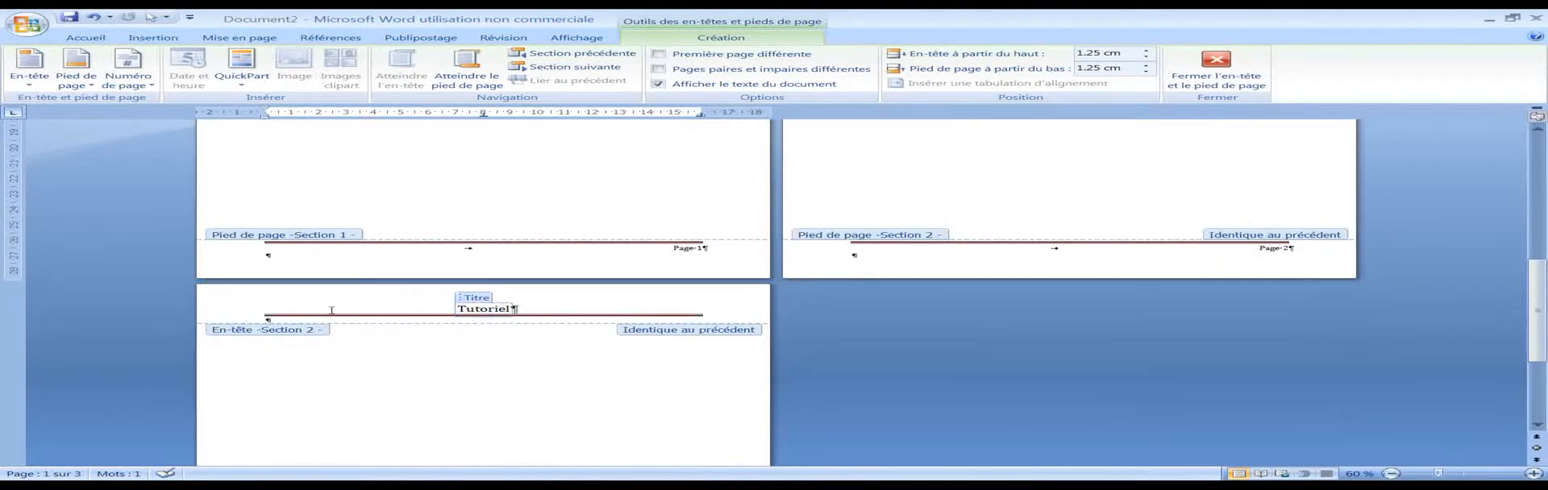
{"action": "scroll", "coordinate": [807, 250], "scroll_direction": "up", "scroll_amount": 8}
{"action": "double_click", "coordinate": [961, 202]}
Step: Replace the page break on page 2 with a Next Page (Page suivante) section break and delete the surplus page break after it
{"action": "scroll", "coordinate": [960, 182], "scroll_direction": "up", "scroll_amount": 5}
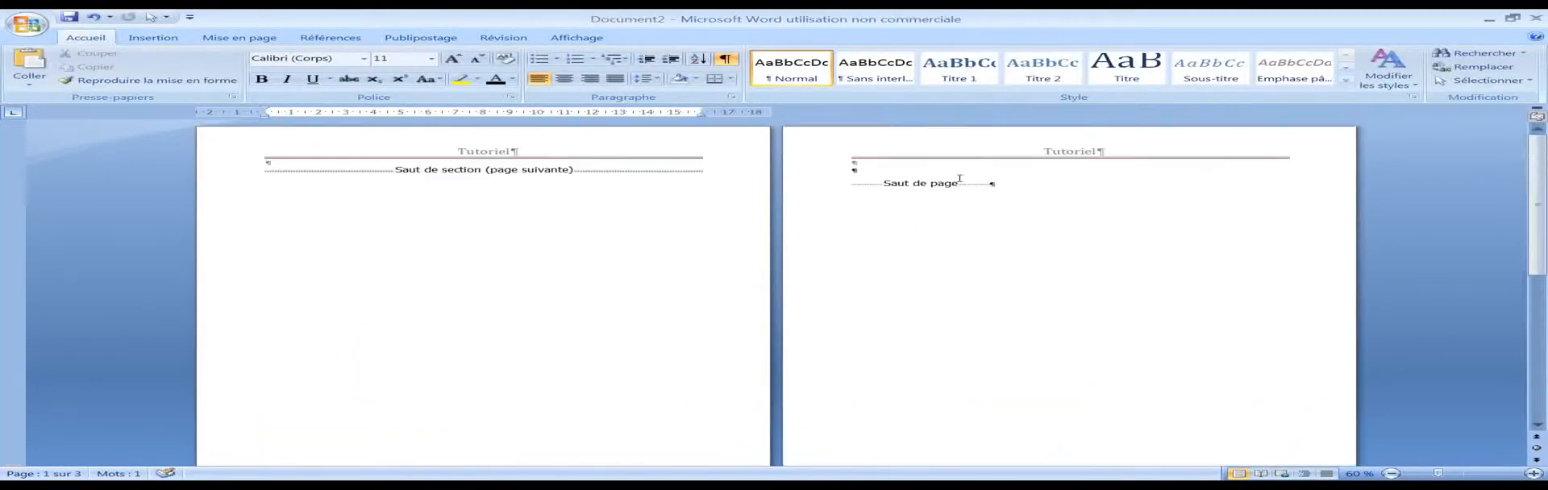
{"action": "double_click", "coordinate": [1009, 183]}
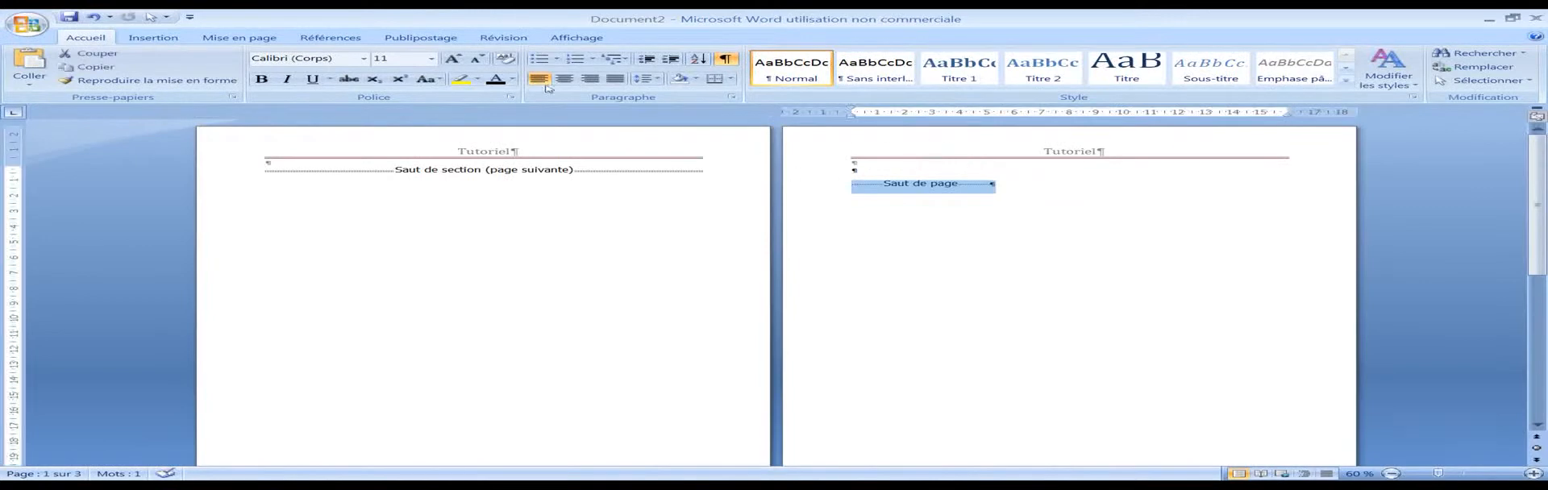
{"action": "left_click", "coordinate": [208, 39]}
{"action": "left_click", "coordinate": [435, 53]}
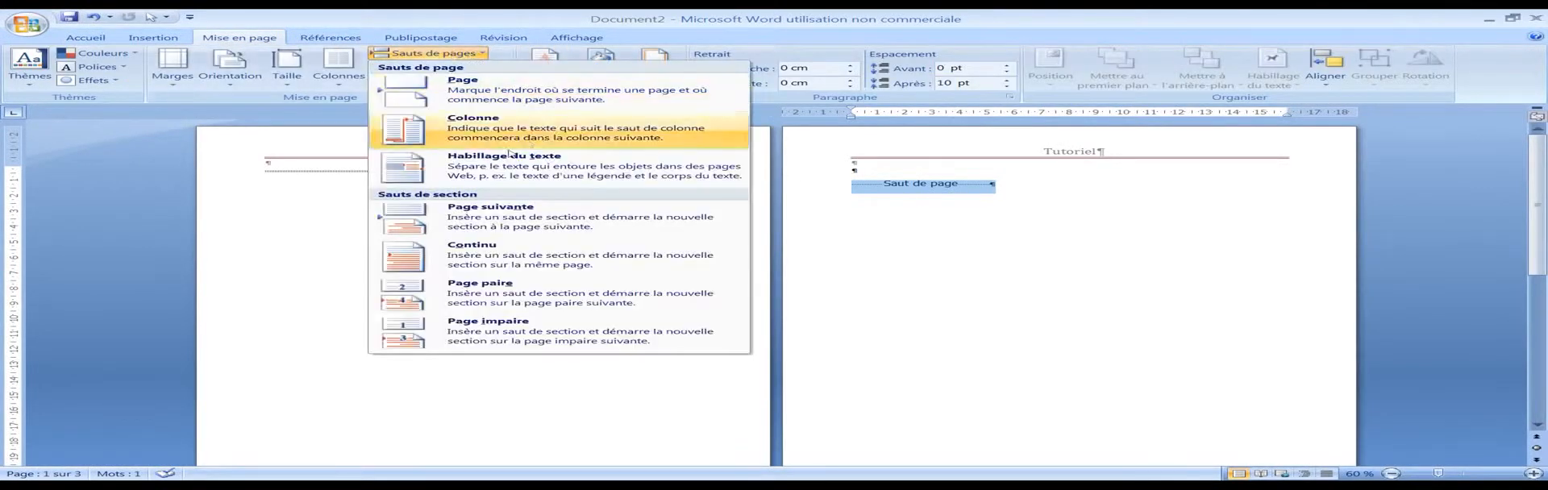
{"action": "left_click", "coordinate": [498, 216]}
{"action": "scroll", "coordinate": [437, 279], "scroll_direction": "down", "scroll_amount": 3}
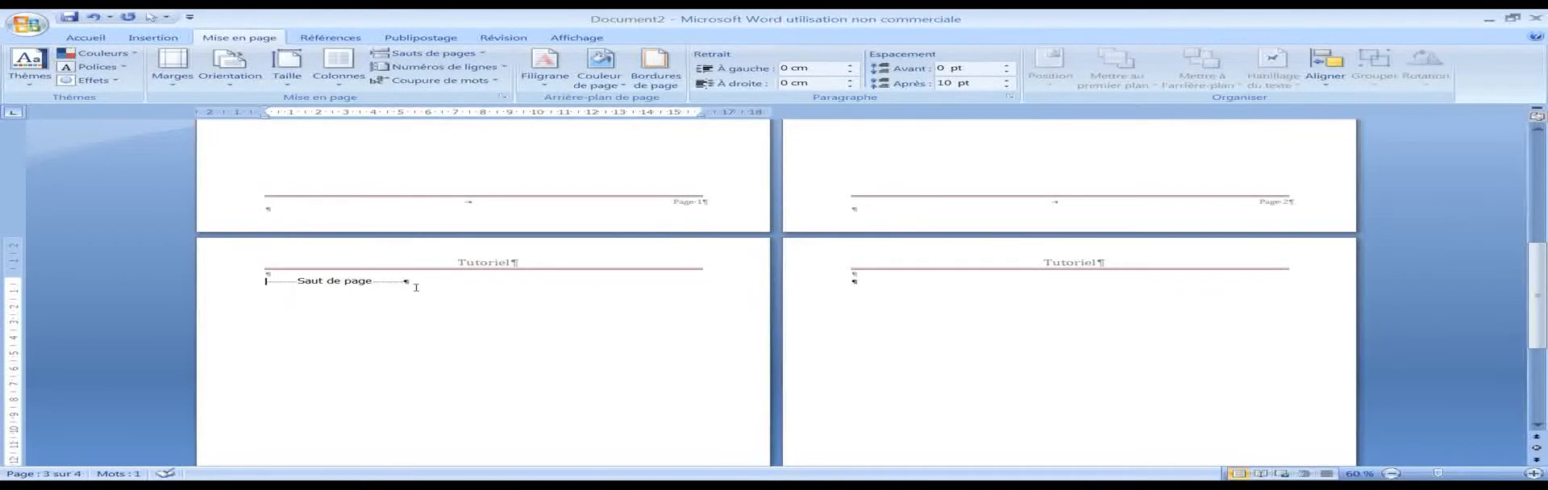
{"action": "key", "text": "Delete"}
Step: Open the header and footer area and examine the section labels and link-to-previous tags on all three pages
{"action": "scroll", "coordinate": [674, 242], "scroll_direction": "up", "scroll_amount": 8}
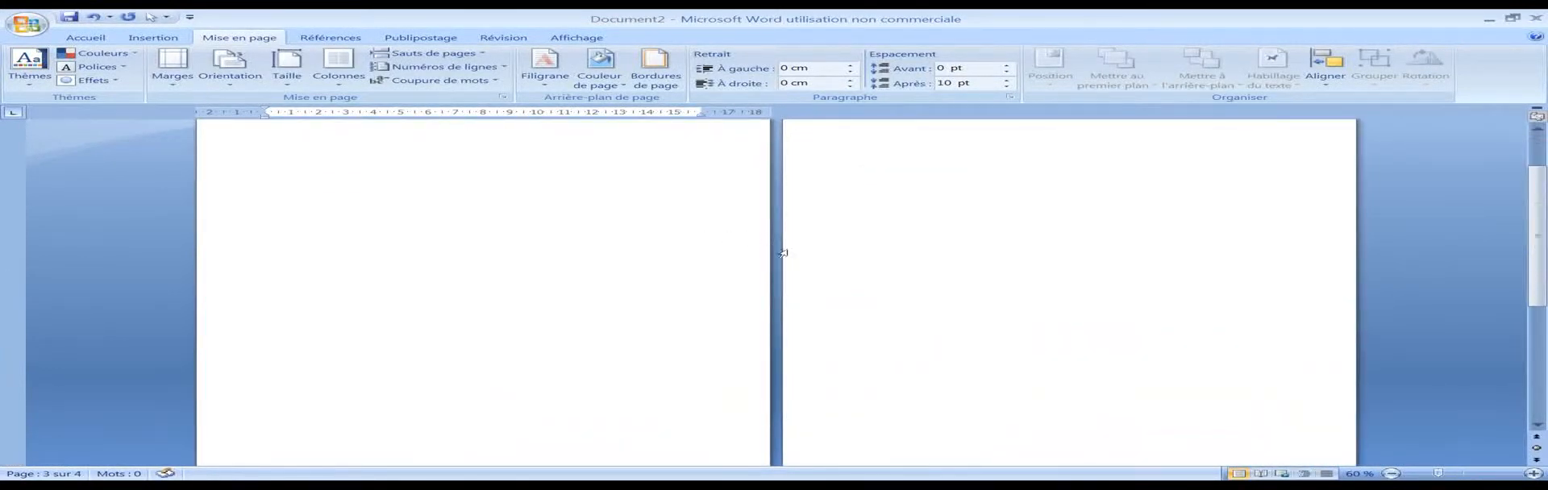
{"action": "scroll", "coordinate": [783, 253], "scroll_direction": "down", "scroll_amount": 3}
{"action": "double_click", "coordinate": [559, 329]}
{"action": "scroll", "coordinate": [696, 278], "scroll_direction": "down", "scroll_amount": 3}
{"action": "scroll", "coordinate": [765, 271], "scroll_direction": "up", "scroll_amount": 3}
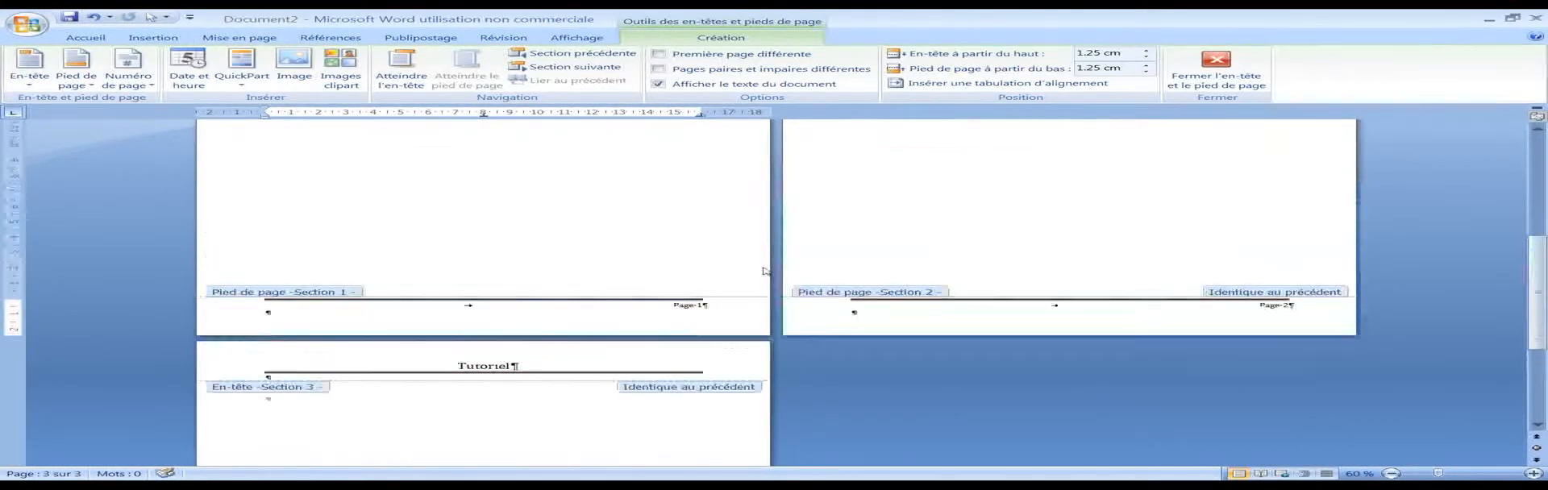
{"action": "scroll", "coordinate": [765, 271], "scroll_direction": "up", "scroll_amount": 8}
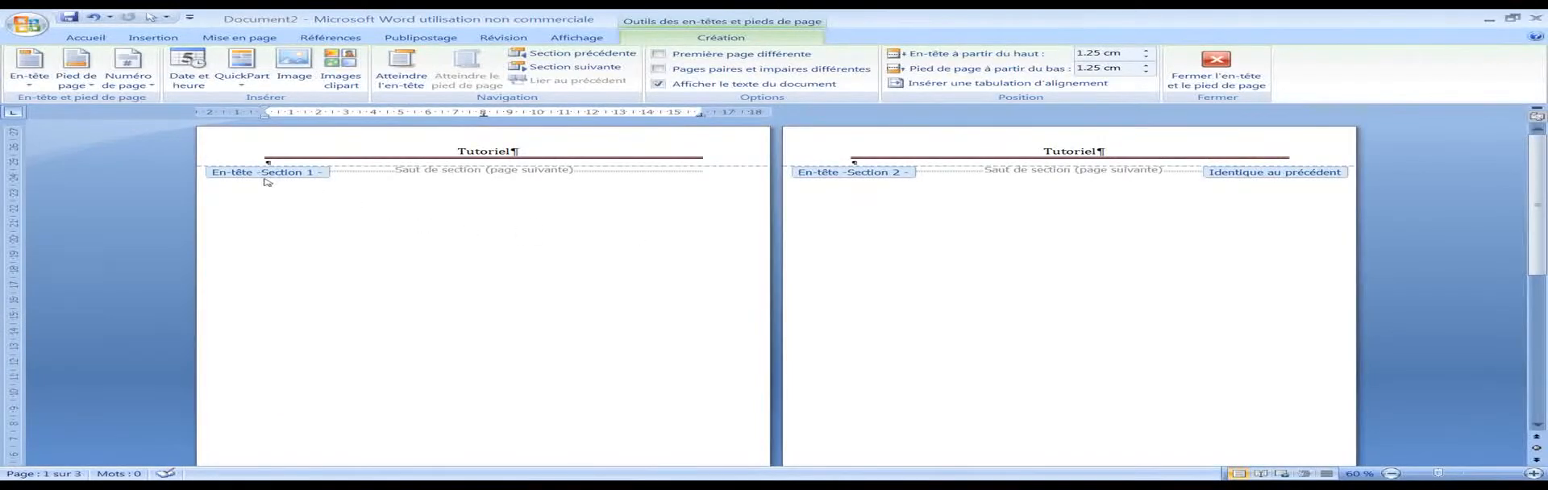
{"action": "scroll", "coordinate": [998, 189], "scroll_direction": "down", "scroll_amount": 8}
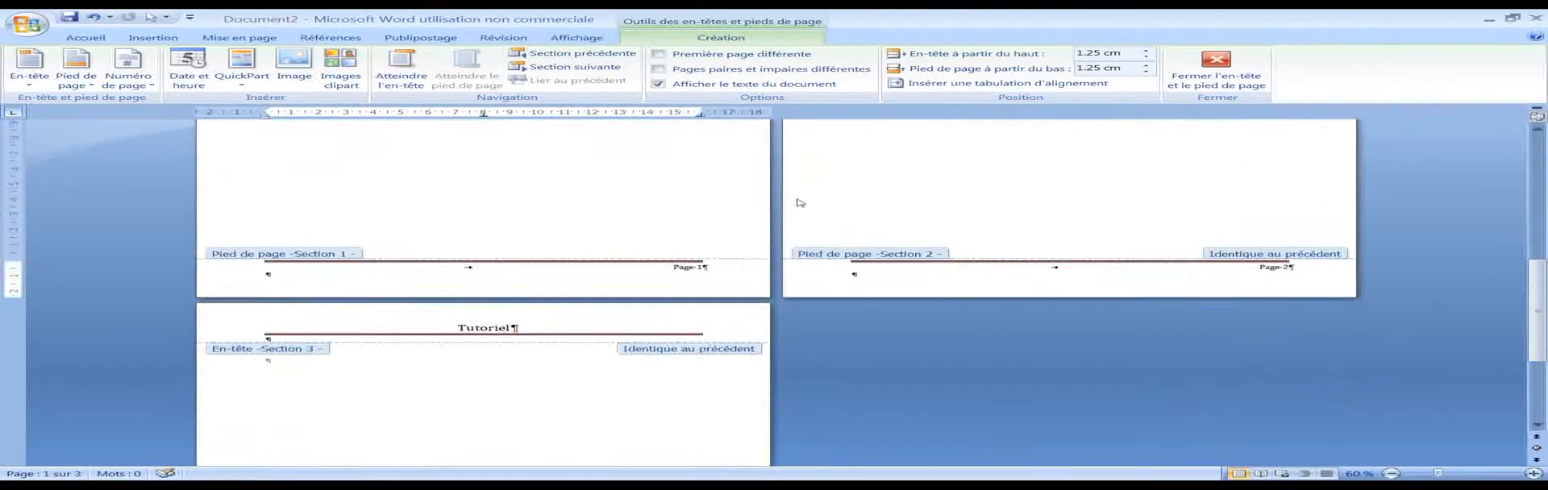
{"action": "scroll", "coordinate": [802, 201], "scroll_direction": "up", "scroll_amount": 8}
Step: Try altering the title in the linked section 2 header with some test letters, and undo the edit
{"action": "left_click", "coordinate": [1093, 151]}
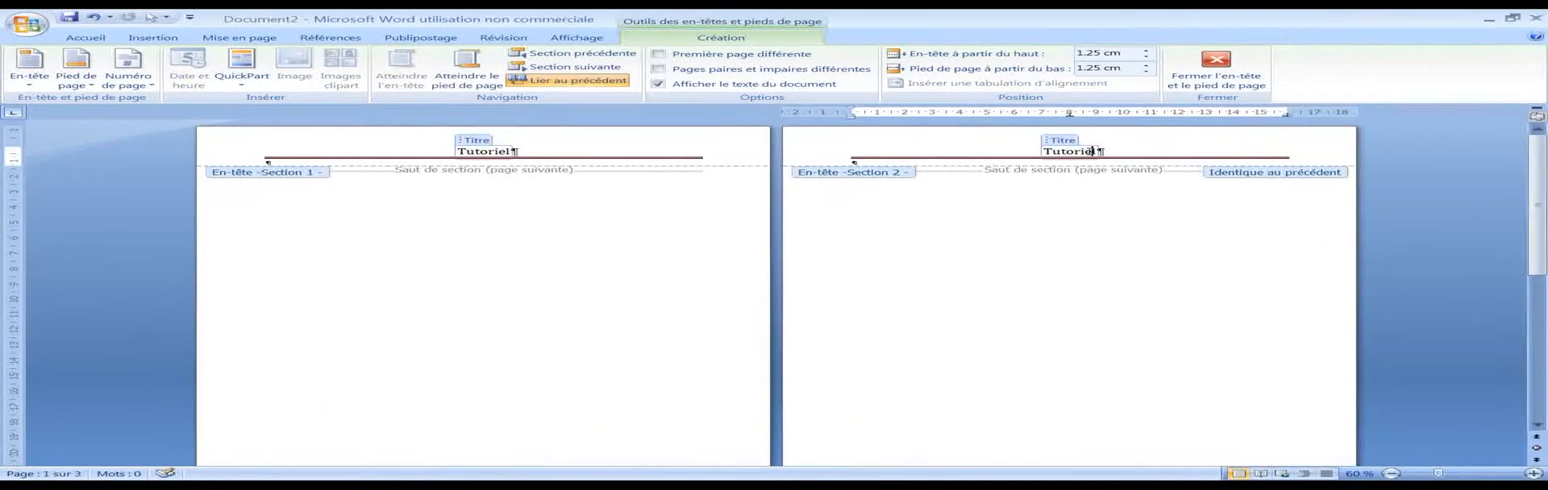
{"action": "key", "text": "BackSpace"}
{"action": "key", "text": "BackSpace"}
{"action": "type", "text": "sfsfs"}
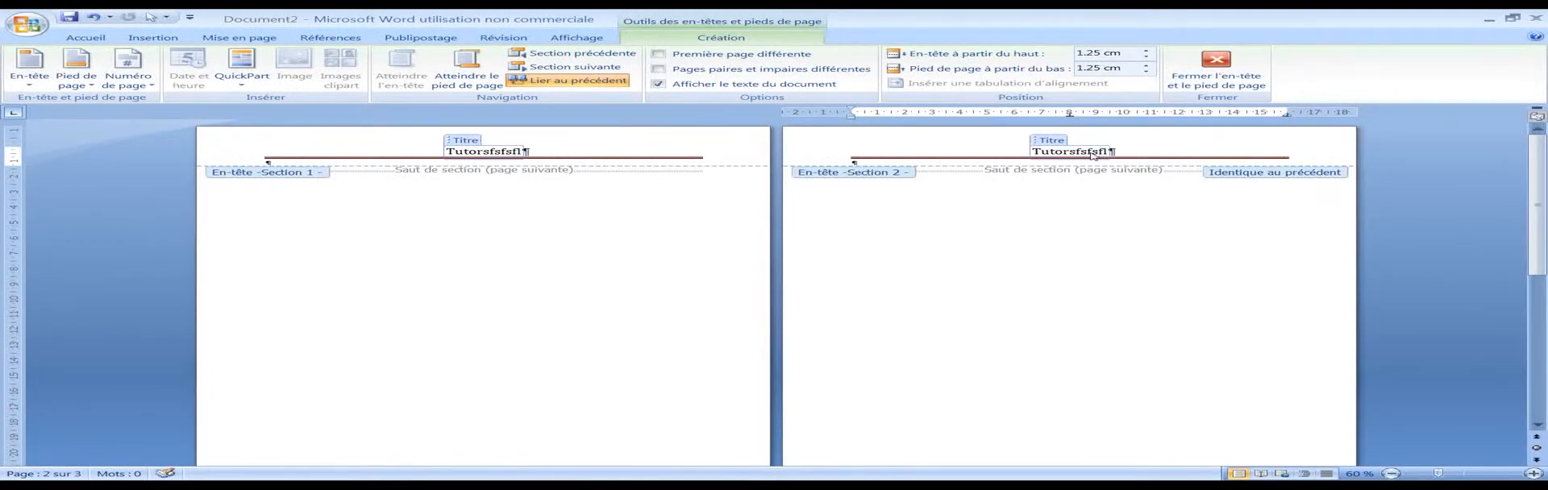
{"action": "key", "text": "ctrl+z"}
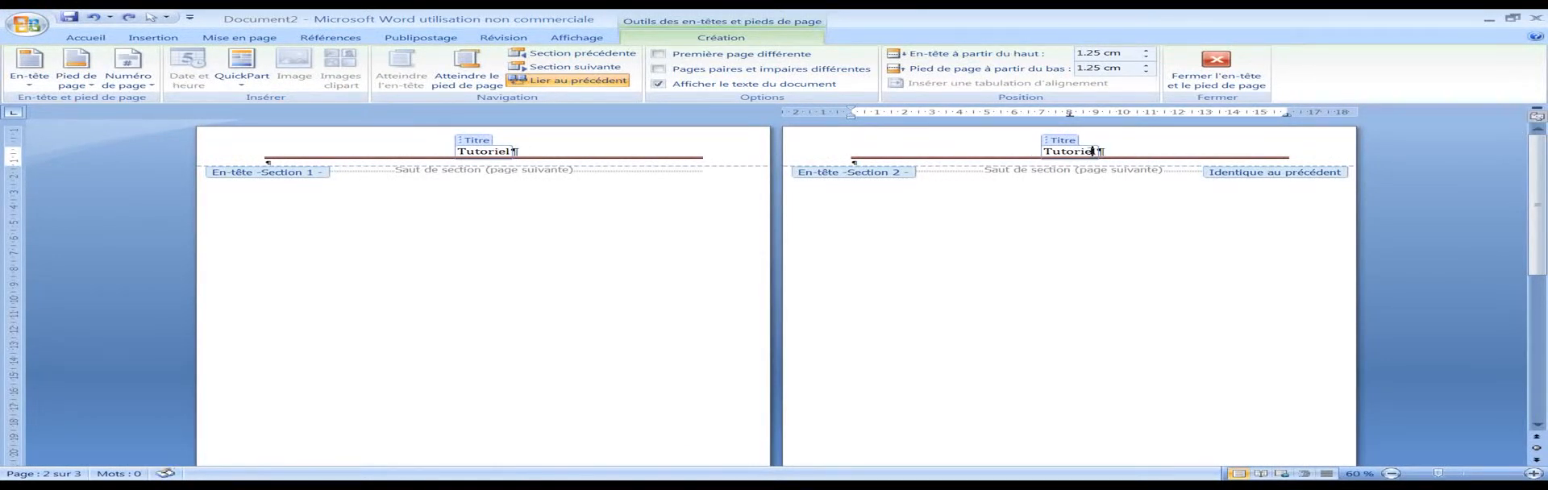
Step: Toggle Link to Previous (Lier au précédent) on the section 2 header, leaving it unlinked from section 1
{"action": "scroll", "coordinate": [568, 84], "scroll_direction": "up", "scroll_amount": 2}
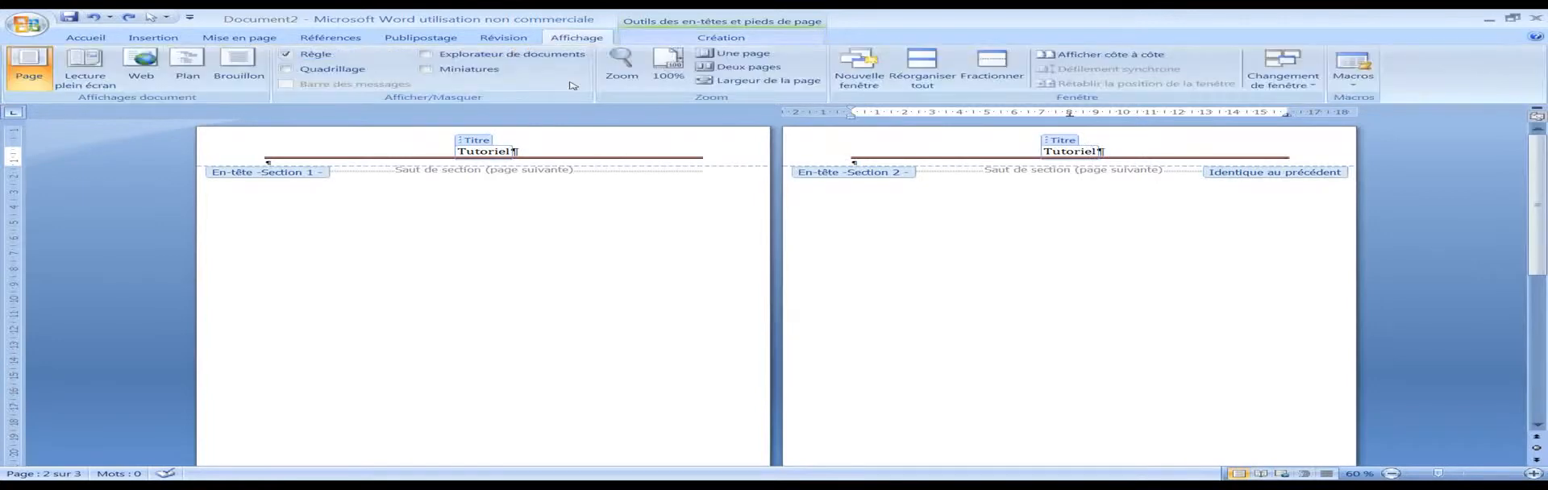
{"action": "scroll", "coordinate": [566, 84], "scroll_direction": "down", "scroll_amount": 2}
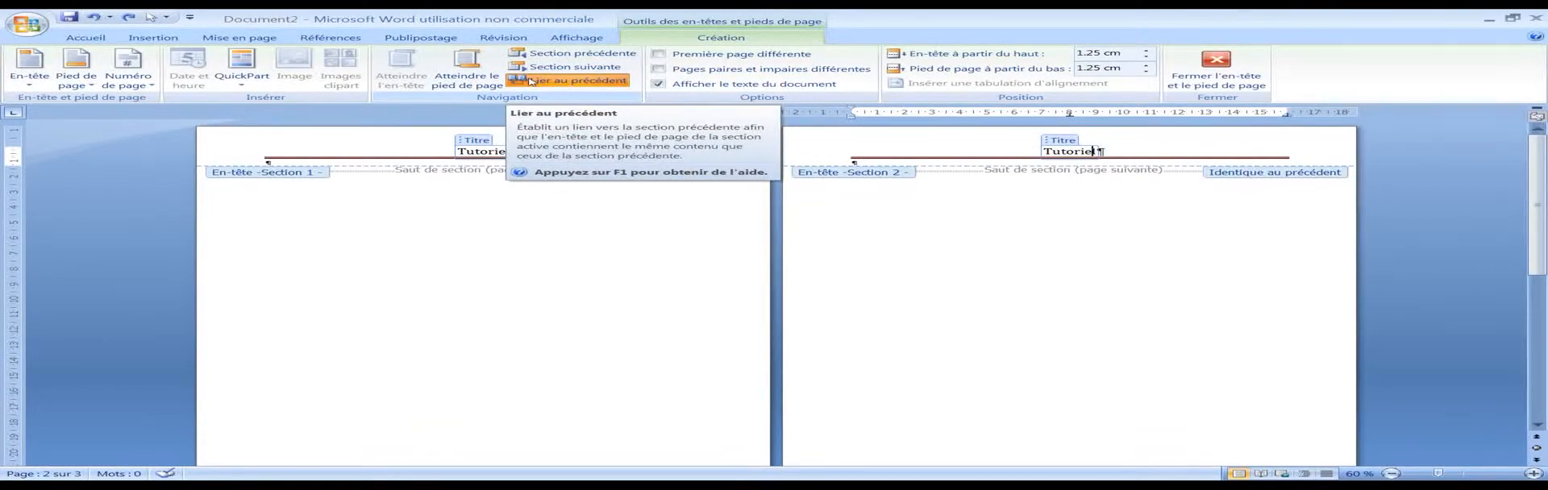
{"action": "left_click", "coordinate": [530, 81]}
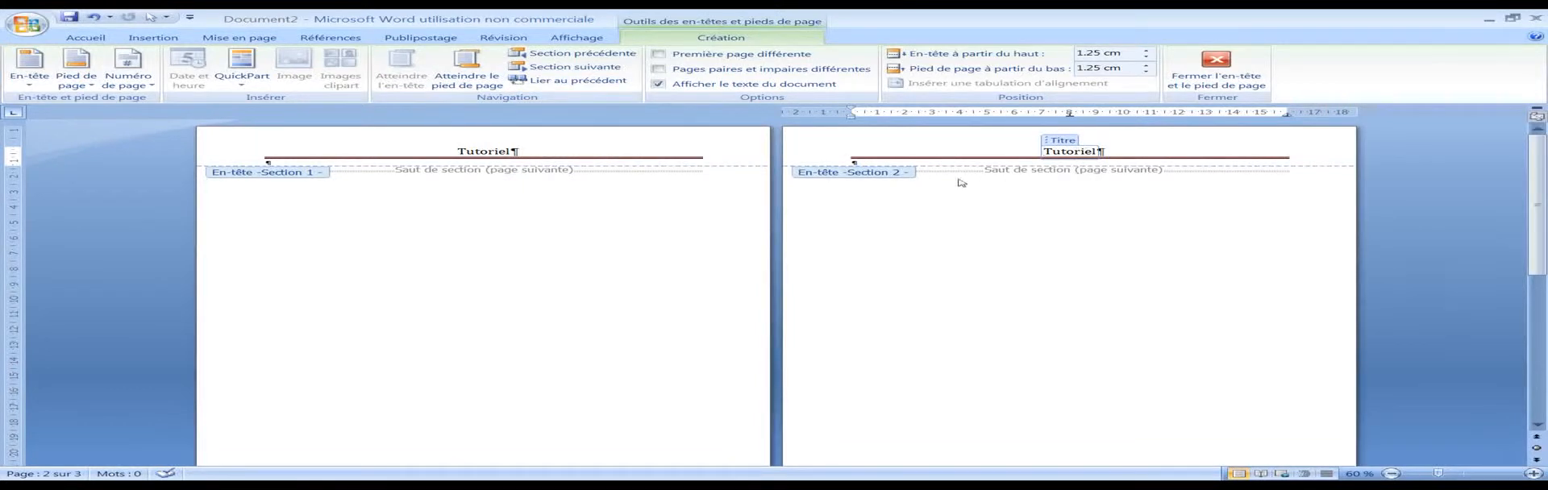
{"action": "left_click", "coordinate": [605, 82]}
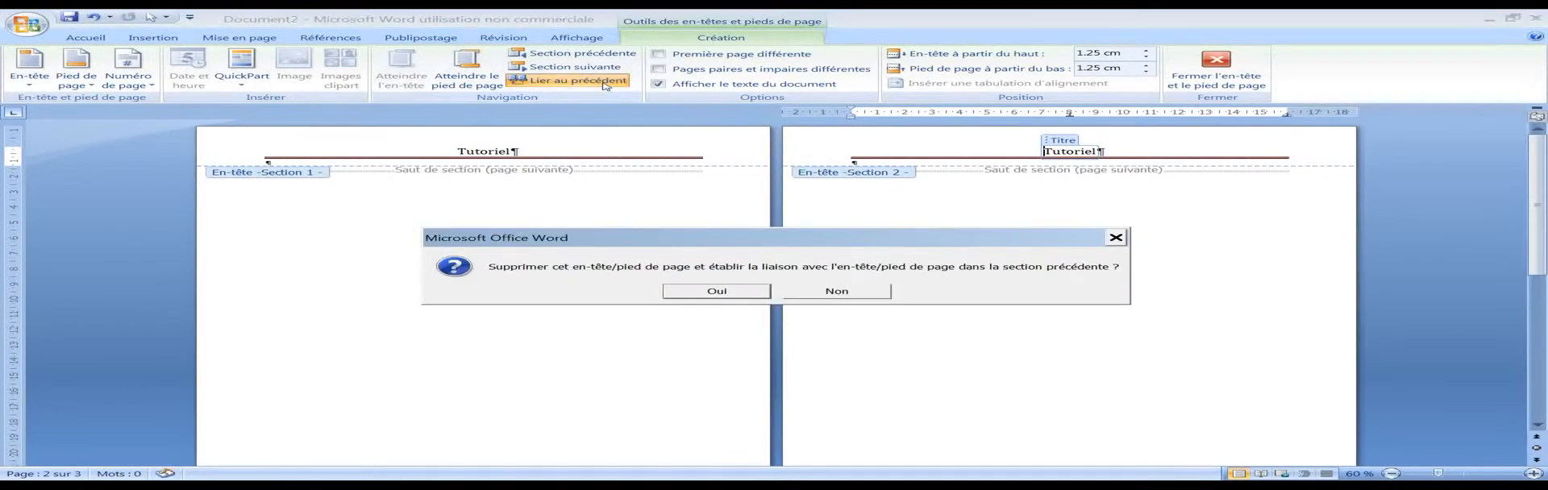
{"action": "left_click", "coordinate": [699, 291]}
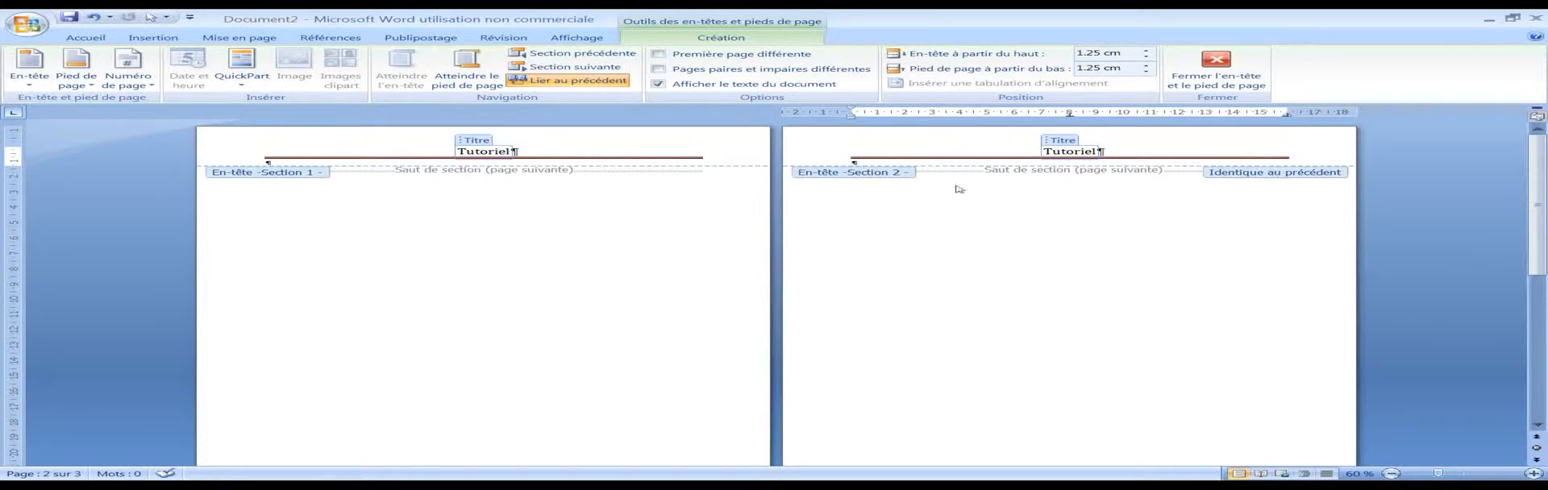
{"action": "left_click", "coordinate": [576, 81]}
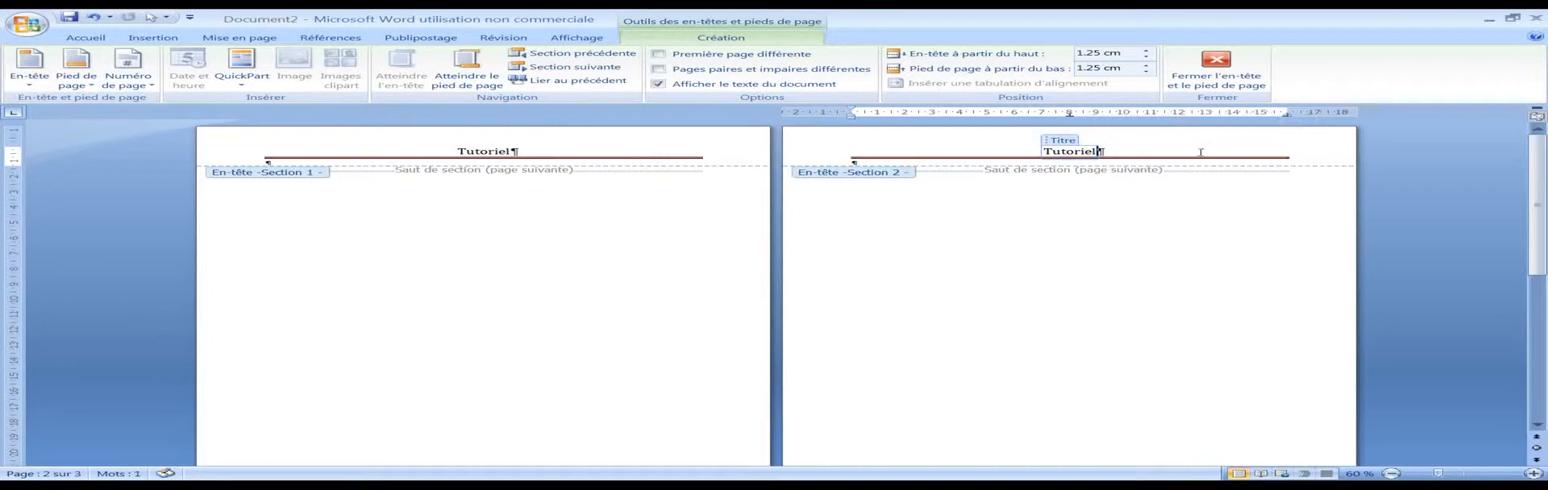
Step: Try deleting the section 2 header's content, check the header on page 3, and undo the deletion
{"action": "left_click_drag", "start_coordinate": [1312, 159], "coordinate": [924, 156]}
{"action": "key", "text": "Delete"}
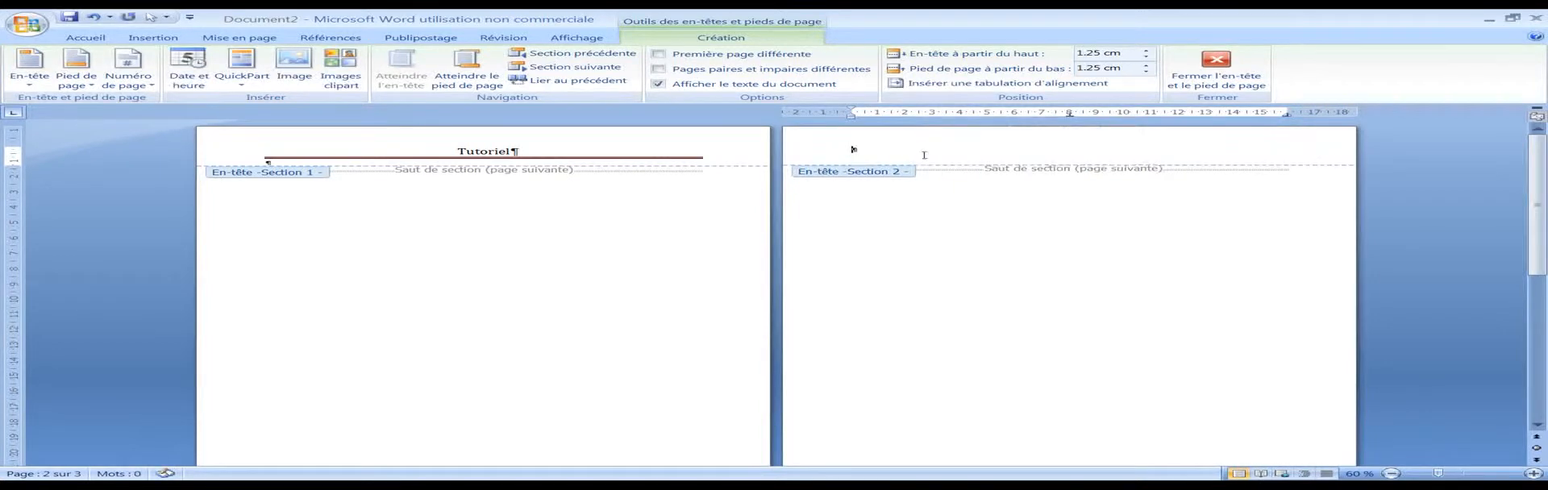
{"action": "scroll", "coordinate": [542, 162], "scroll_direction": "down", "scroll_amount": 10}
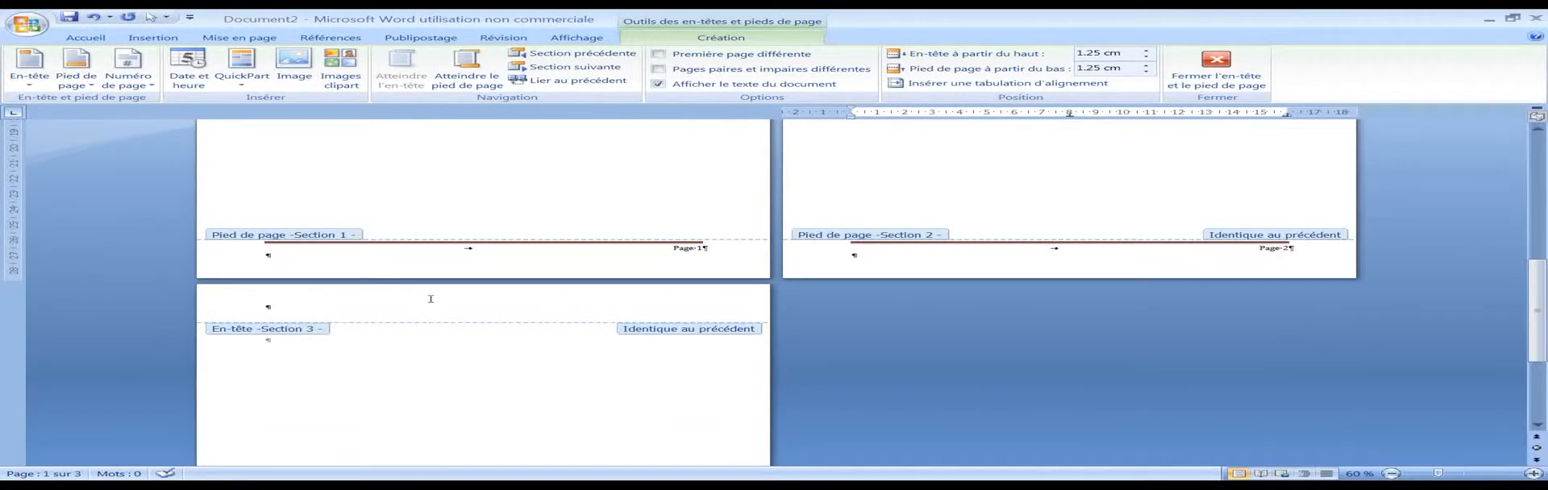
{"action": "key", "text": "ctrl+z"}
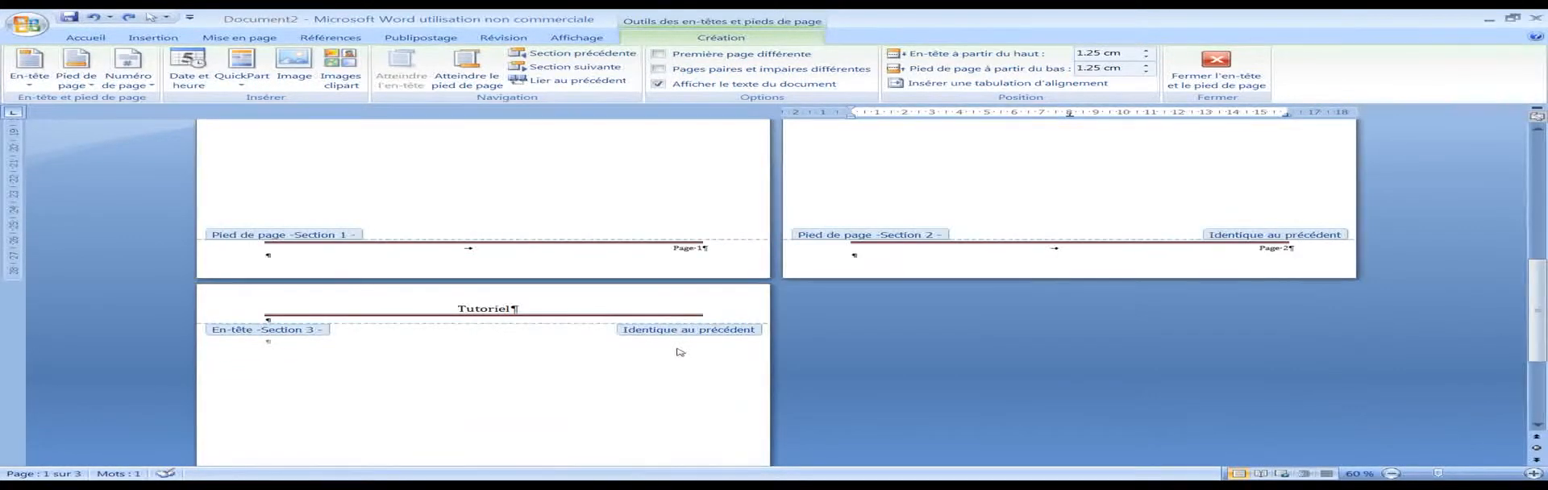
Step: Turn off Link to Previous for the section 3 header on page 3
{"action": "left_click", "coordinate": [540, 313]}
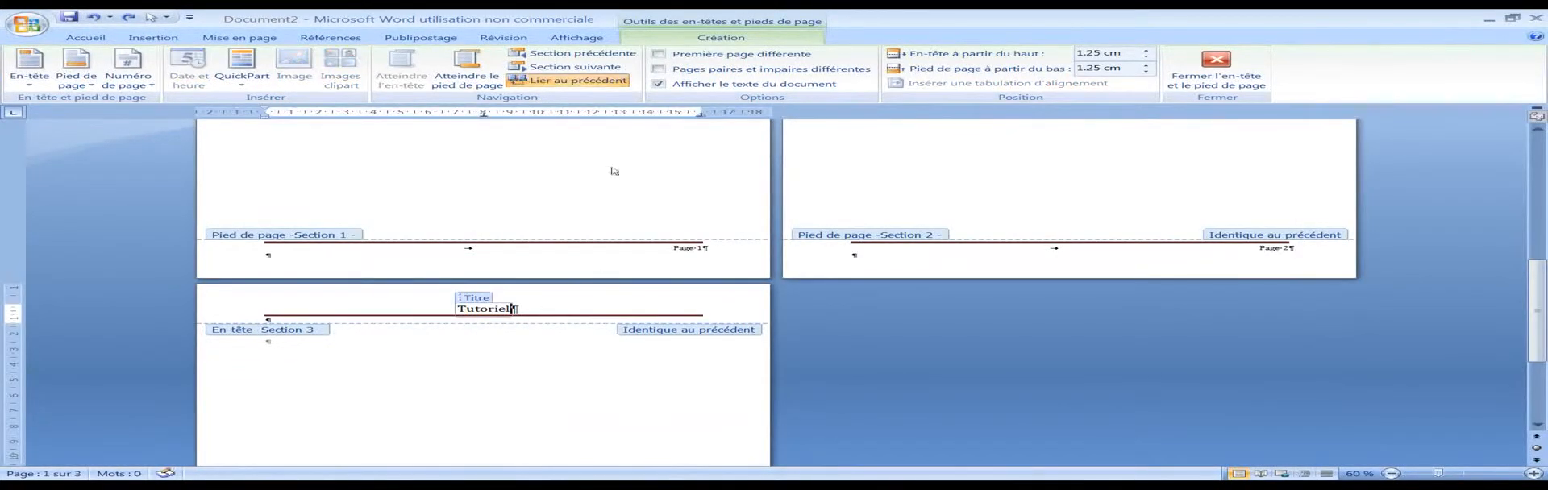
{"action": "scroll", "coordinate": [567, 186], "scroll_direction": "down", "scroll_amount": 3}
{"action": "scroll", "coordinate": [567, 186], "scroll_direction": "up", "scroll_amount": 10}
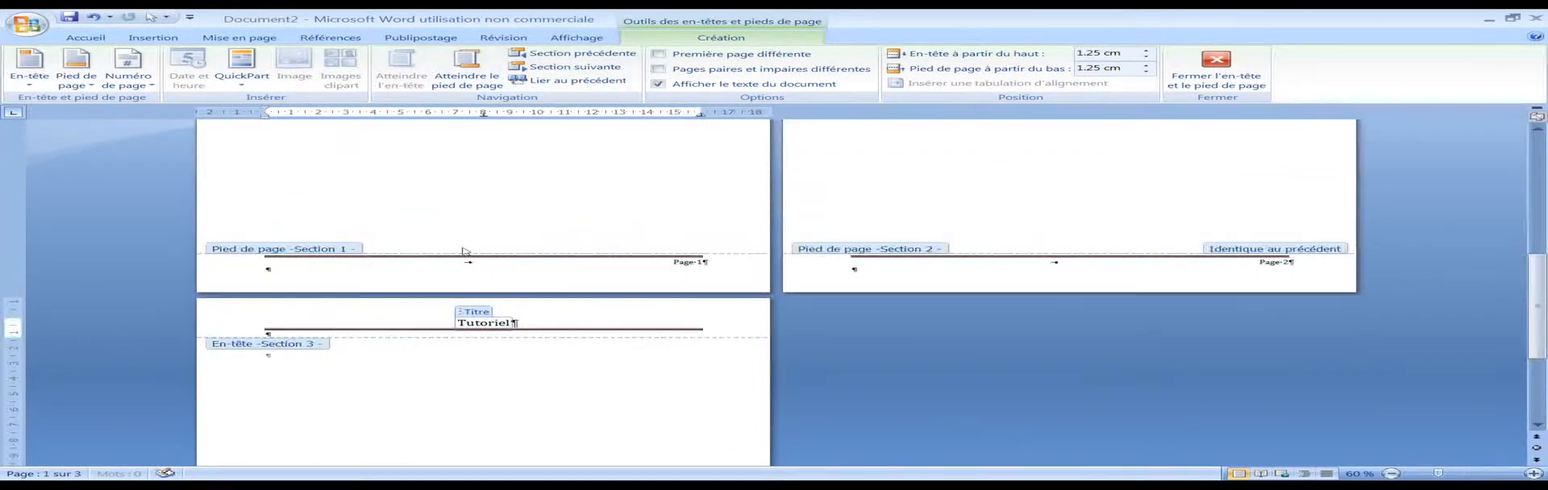
{"action": "left_click", "coordinate": [510, 161]}
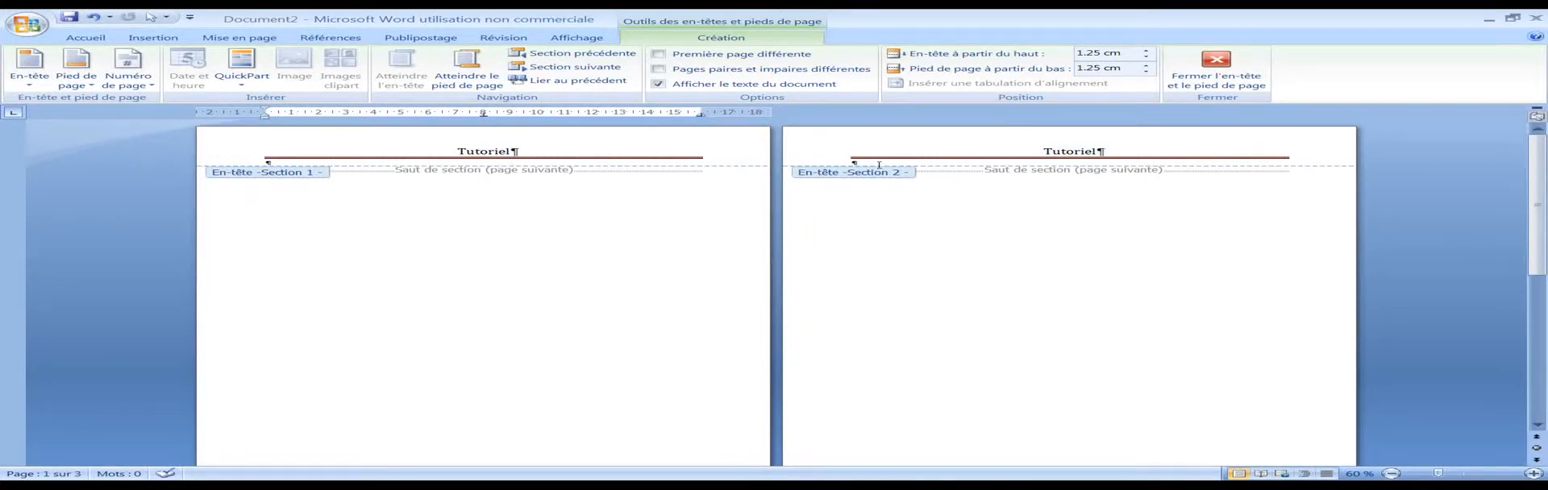
Step: Delete the header content of section 2 and check the headers on pages 1 and 3
{"action": "left_click", "coordinate": [832, 151]}
{"action": "key", "text": "Delete"}
{"action": "scroll", "coordinate": [636, 235], "scroll_direction": "down", "scroll_amount": 3}
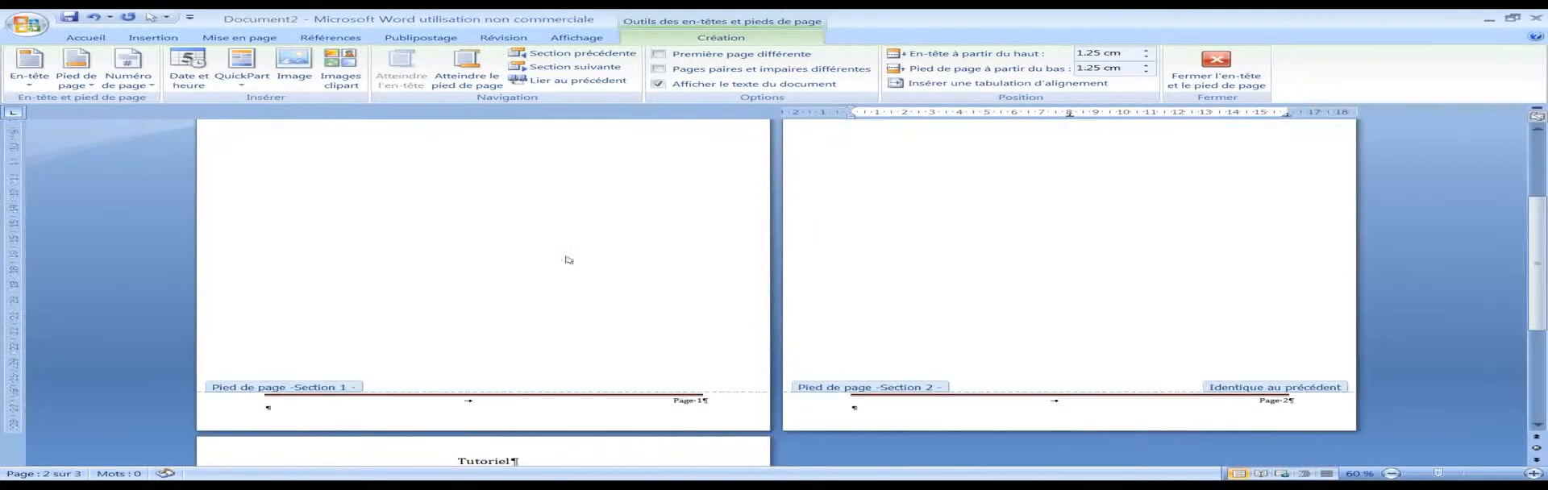
{"action": "scroll", "coordinate": [636, 235], "scroll_direction": "down", "scroll_amount": 3}
{"action": "scroll", "coordinate": [435, 339], "scroll_direction": "up", "scroll_amount": 3}
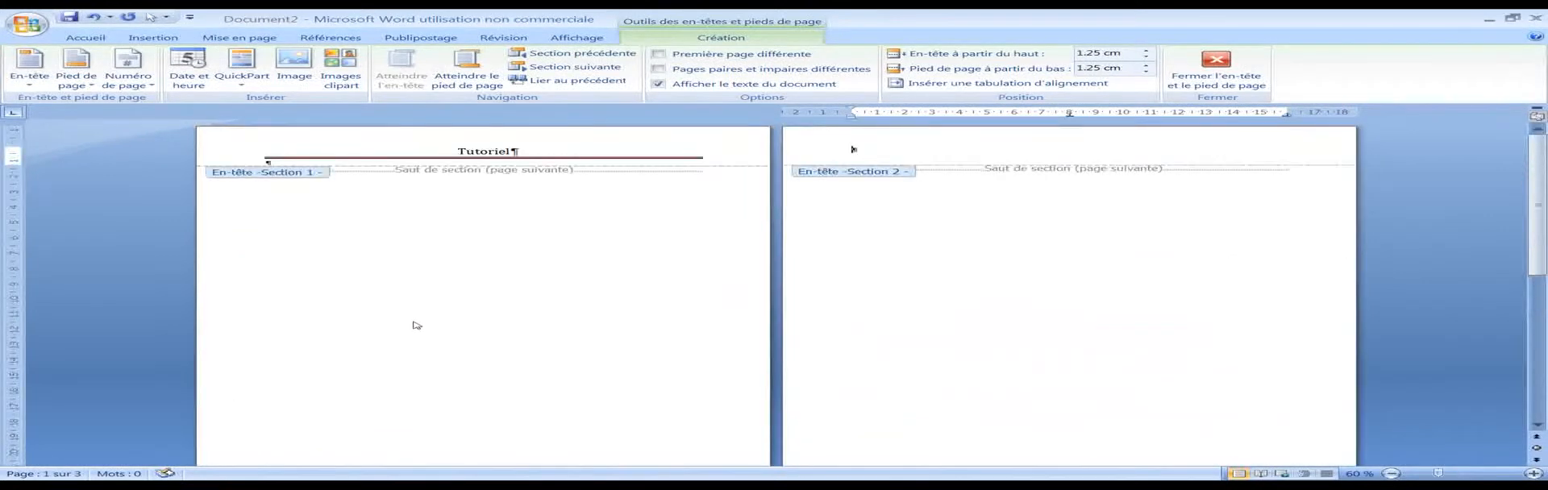
Step: Try deleting the page-number footer of section 2 while it is linked to section 1, and check the other footers
{"action": "scroll", "coordinate": [414, 325], "scroll_direction": "down", "scroll_amount": 2}
{"action": "left_click", "coordinate": [701, 379]}
{"action": "scroll", "coordinate": [1125, 283], "scroll_direction": "down", "scroll_amount": 3}
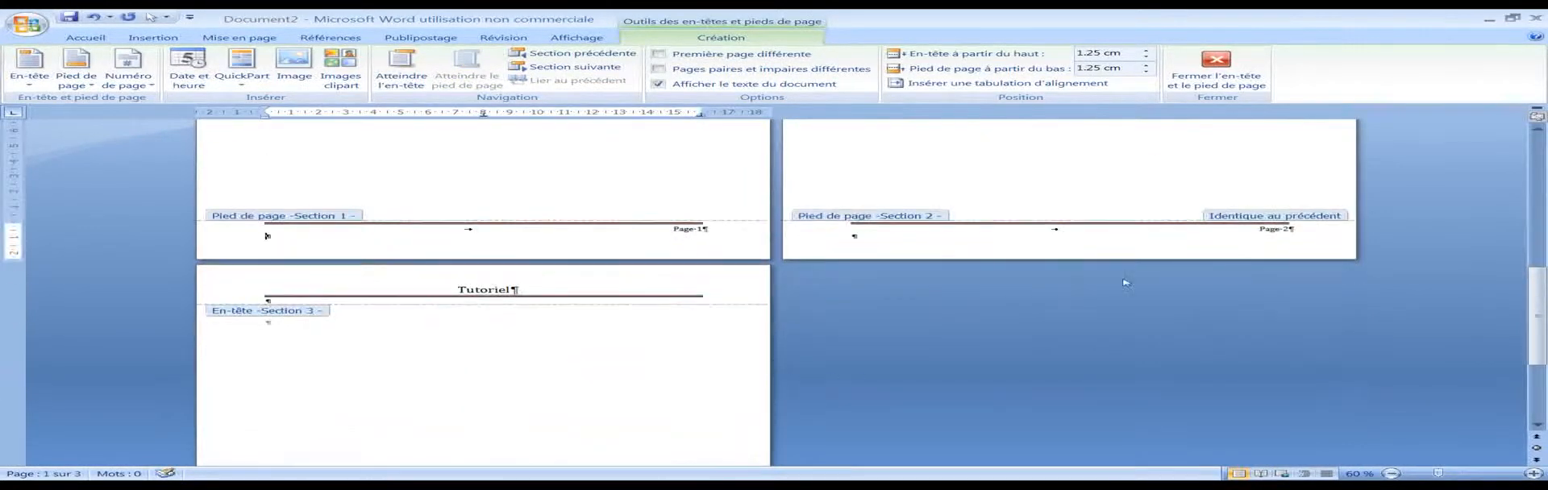
{"action": "triple_click", "coordinate": [1289, 229]}
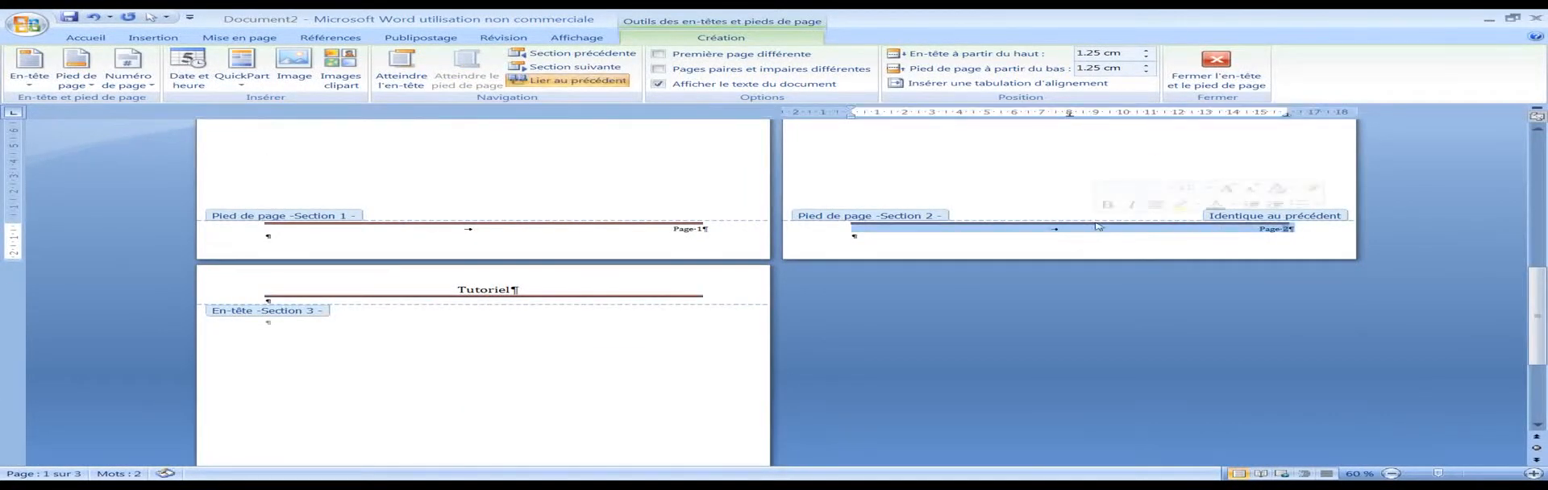
{"action": "key", "text": "Delete"}
{"action": "scroll", "coordinate": [580, 262], "scroll_direction": "down", "scroll_amount": 13}
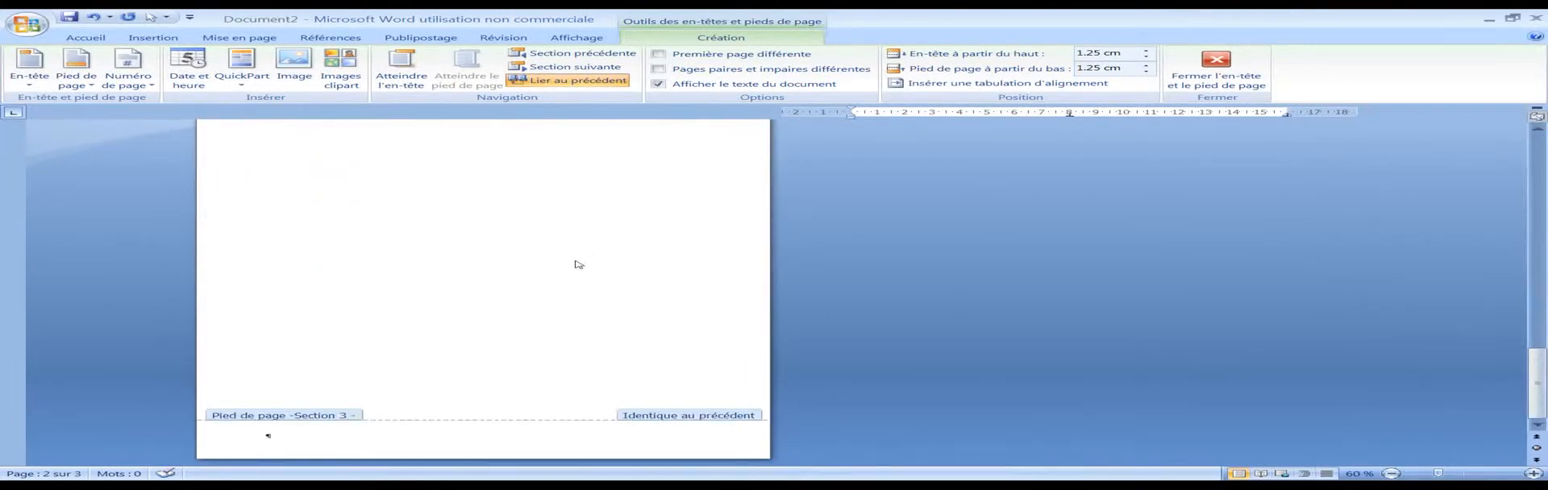
{"action": "scroll", "coordinate": [588, 262], "scroll_direction": "up", "scroll_amount": 14}
{"action": "scroll", "coordinate": [567, 300], "scroll_direction": "down", "scroll_amount": 4}
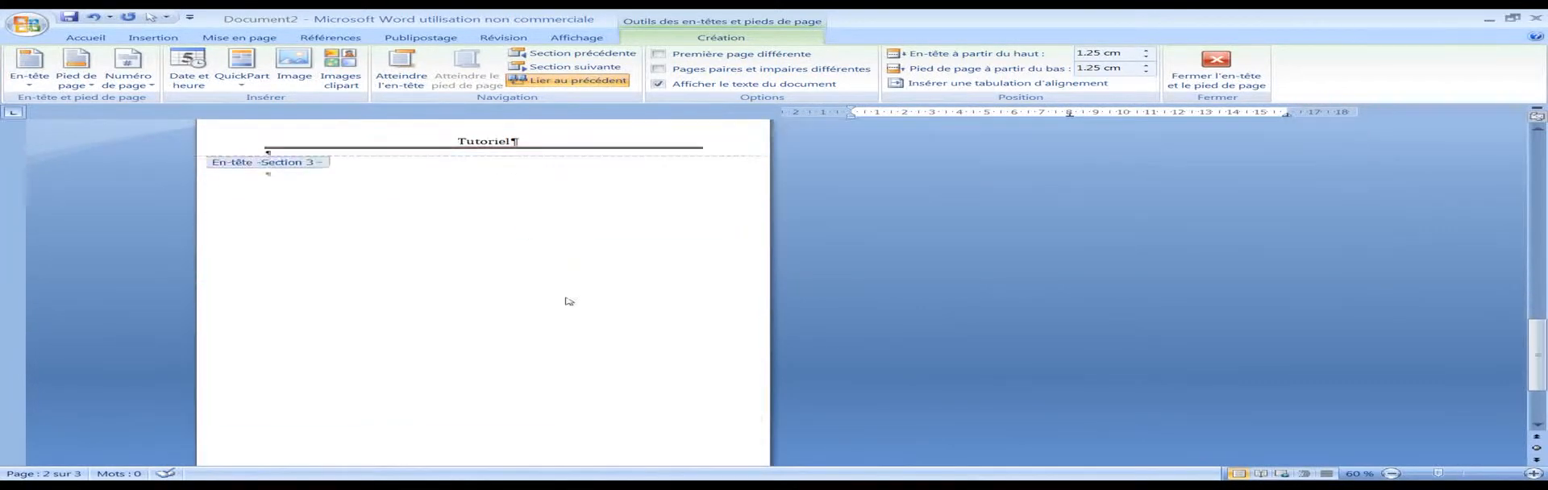
{"action": "scroll", "coordinate": [597, 307], "scroll_direction": "up", "scroll_amount": 5}
Step: Undo the footer deletion and turn off Link to Previous for the section 2 footer
{"action": "left_click", "coordinate": [564, 80]}
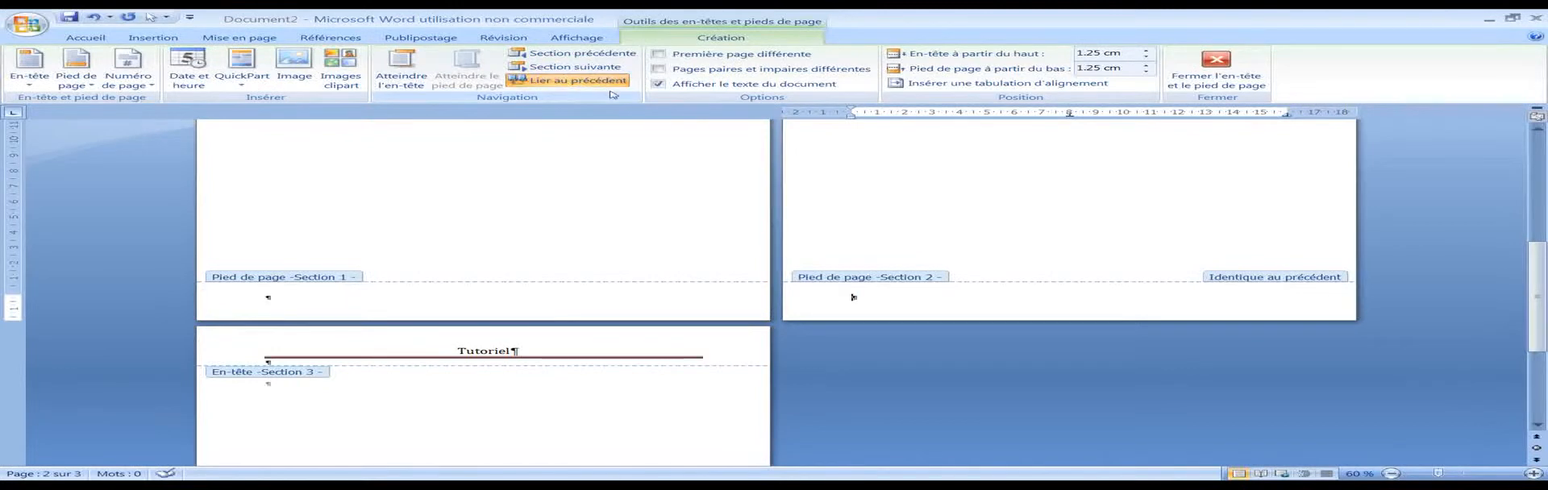
{"action": "left_click", "coordinate": [595, 203]}
{"action": "left_click", "coordinate": [919, 212]}
{"action": "left_click", "coordinate": [564, 80]}
{"action": "scroll", "coordinate": [549, 214], "scroll_direction": "up", "scroll_amount": 3}
Step: Turn off Link to Previous for the section 3 footer on page 3
{"action": "scroll", "coordinate": [534, 358], "scroll_direction": "down", "scroll_amount": 4}
{"action": "scroll", "coordinate": [533, 360], "scroll_direction": "down", "scroll_amount": 3}
{"action": "left_click", "coordinate": [532, 216]}
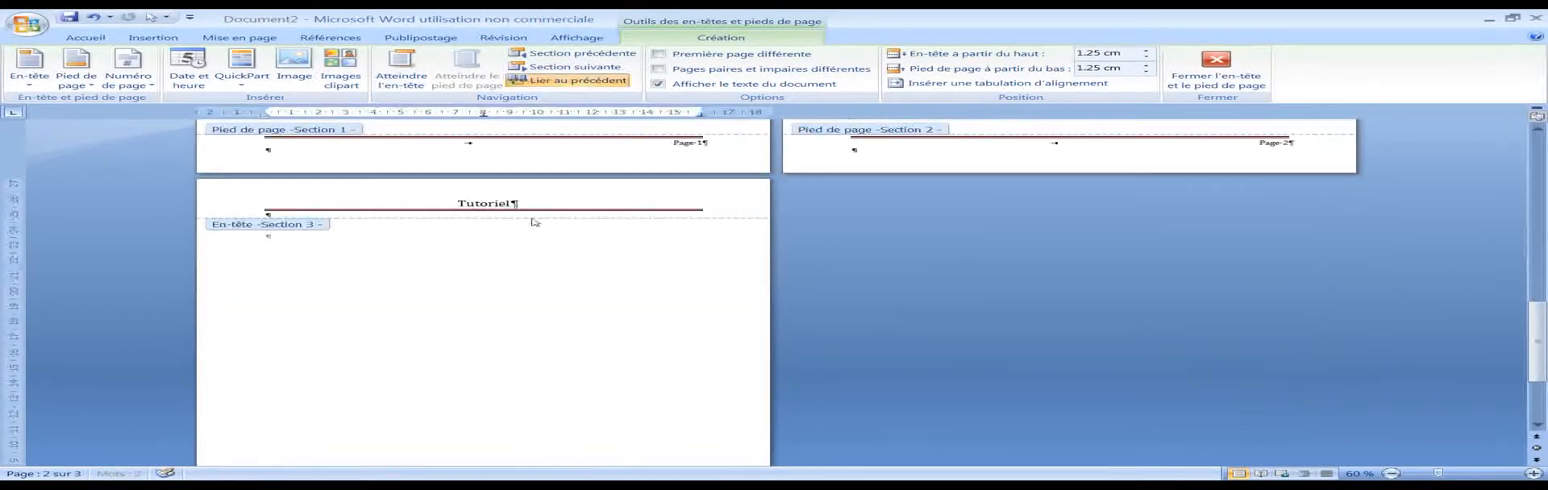
{"action": "left_click", "coordinate": [560, 81]}
{"action": "scroll", "coordinate": [708, 221], "scroll_direction": "down", "scroll_amount": 2}
{"action": "scroll", "coordinate": [795, 260], "scroll_direction": "up", "scroll_amount": 4}
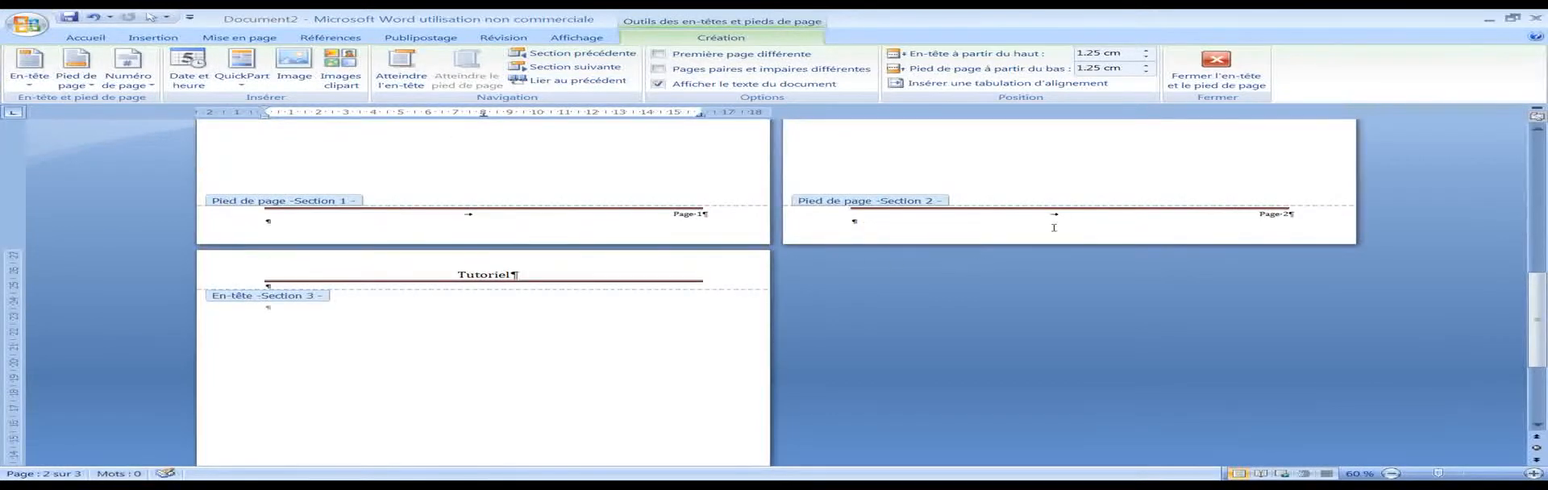
Step: Delete the footer content of section 2 and check the headers and footers of the other sections
{"action": "triple_click", "coordinate": [974, 211]}
{"action": "key", "text": "Delete"}
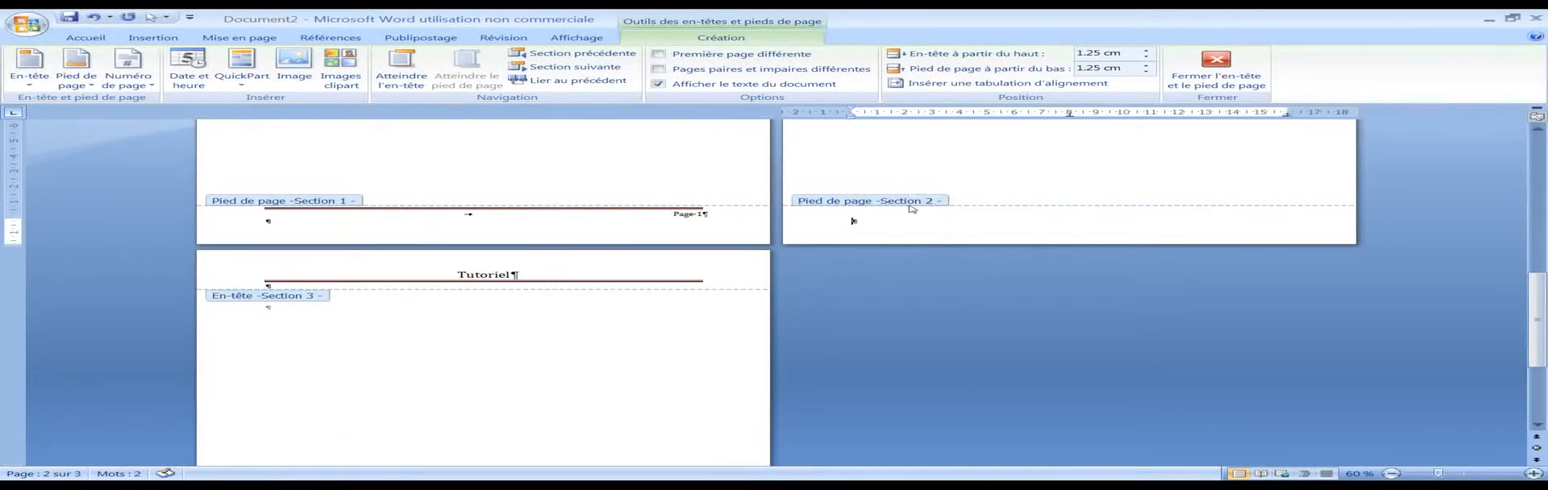
{"action": "scroll", "coordinate": [418, 277], "scroll_direction": "down", "scroll_amount": 3}
{"action": "scroll", "coordinate": [443, 284], "scroll_direction": "up", "scroll_amount": 5}
{"action": "scroll", "coordinate": [602, 311], "scroll_direction": "down", "scroll_amount": 5}
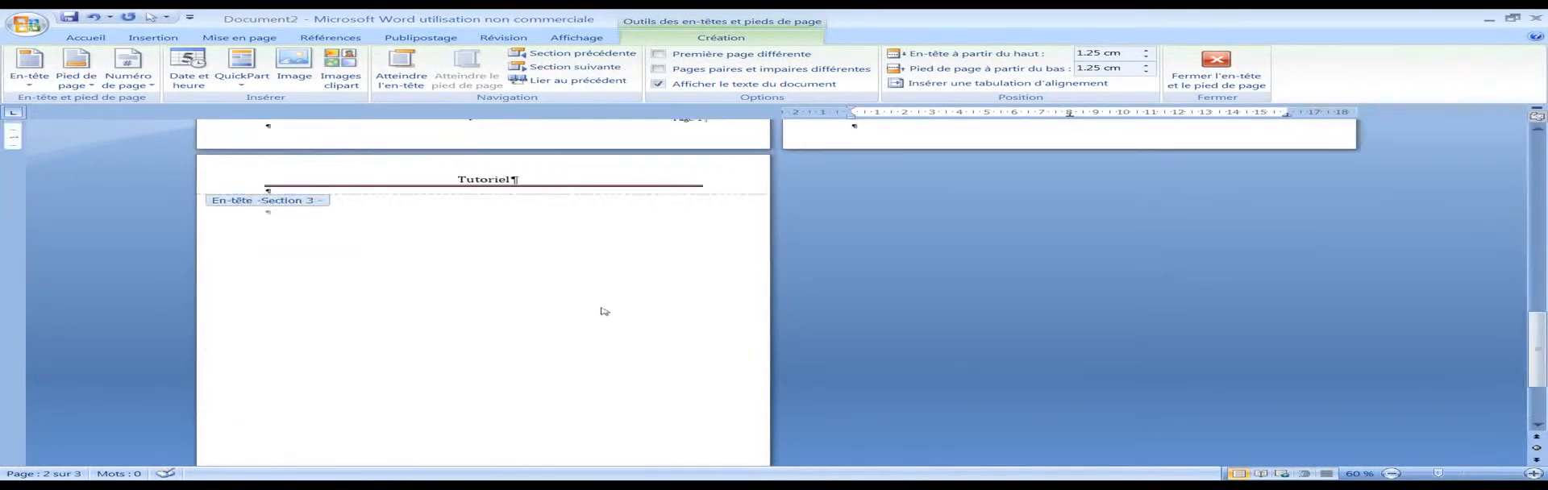
{"action": "scroll", "coordinate": [552, 297], "scroll_direction": "up", "scroll_amount": 3}
{"action": "scroll", "coordinate": [552, 297], "scroll_direction": "up", "scroll_amount": 5}
{"action": "scroll", "coordinate": [553, 296], "scroll_direction": "down", "scroll_amount": 7}
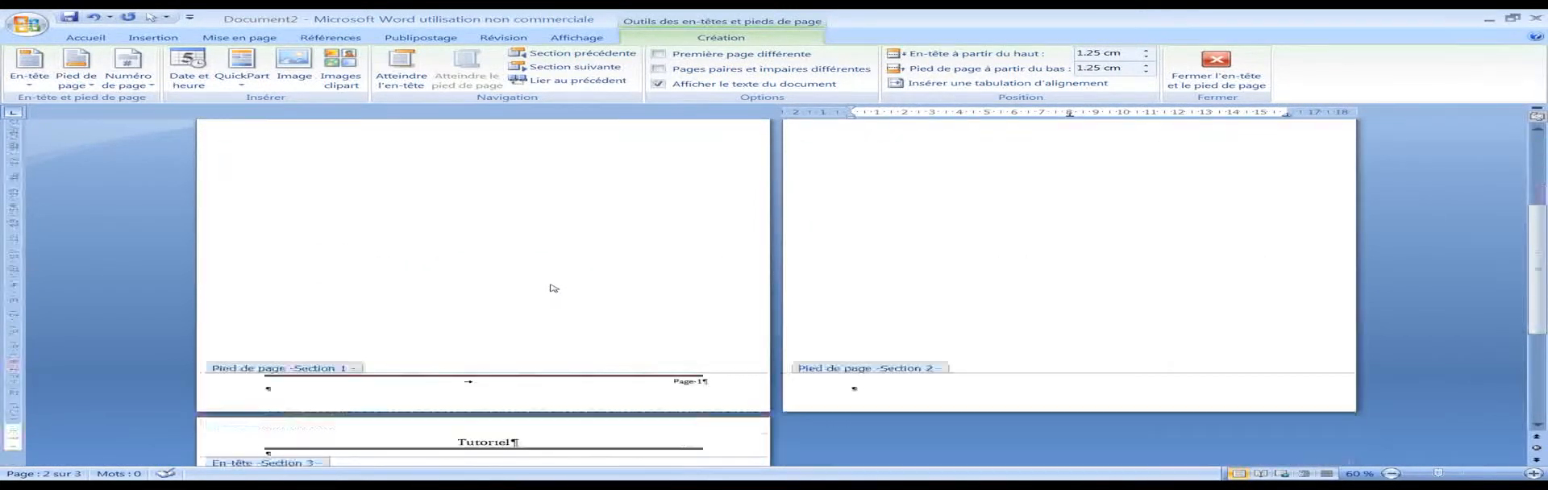
Step: Set the page numbering of section 3 to start at 2 and check the footers of the sections
{"action": "scroll", "coordinate": [875, 194], "scroll_direction": "up", "scroll_amount": 5}
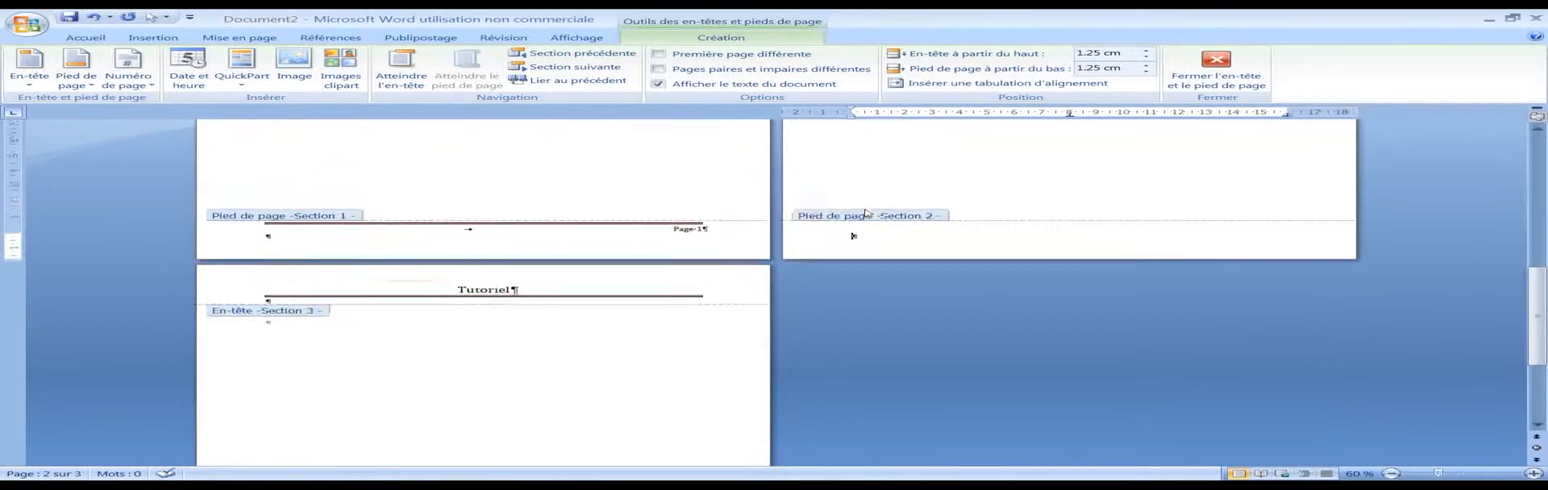
{"action": "scroll", "coordinate": [1109, 197], "scroll_direction": "down", "scroll_amount": 2}
{"action": "scroll", "coordinate": [1110, 196], "scroll_direction": "up", "scroll_amount": 1}
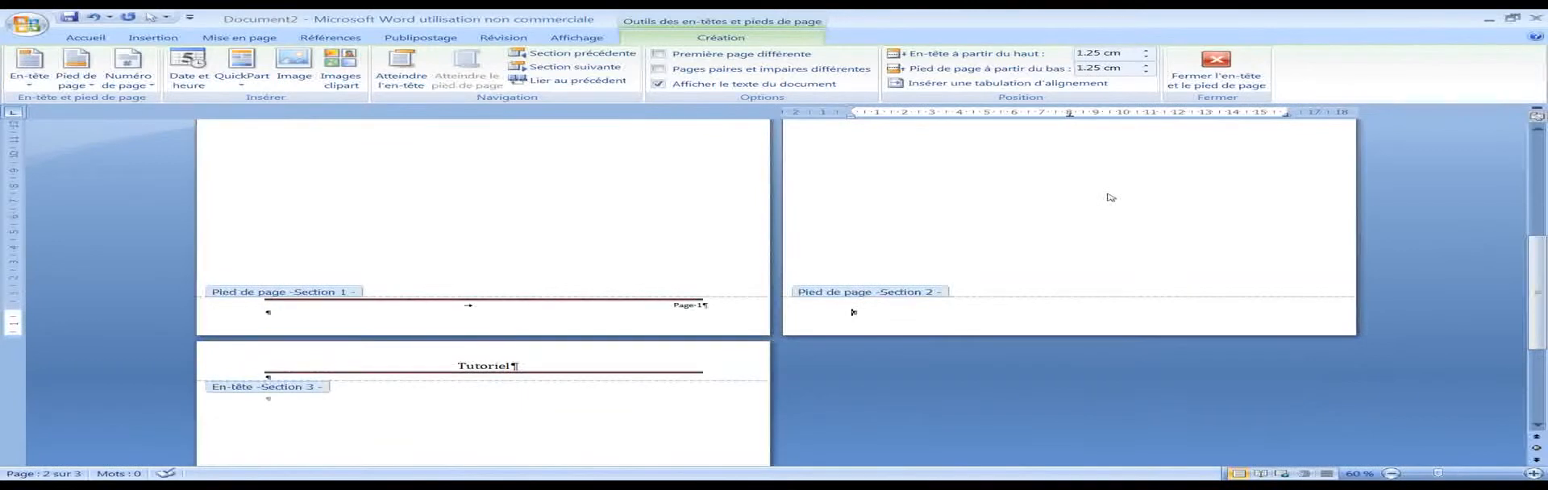
{"action": "scroll", "coordinate": [1088, 194], "scroll_direction": "down", "scroll_amount": 10}
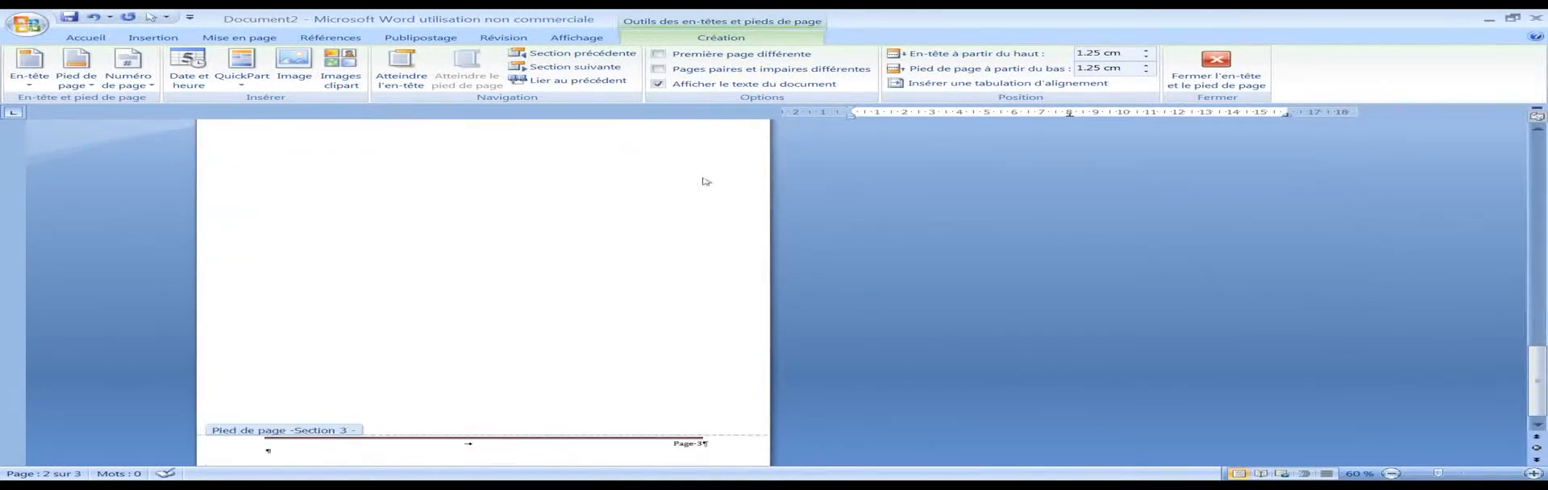
{"action": "scroll", "coordinate": [674, 321], "scroll_direction": "down", "scroll_amount": 1}
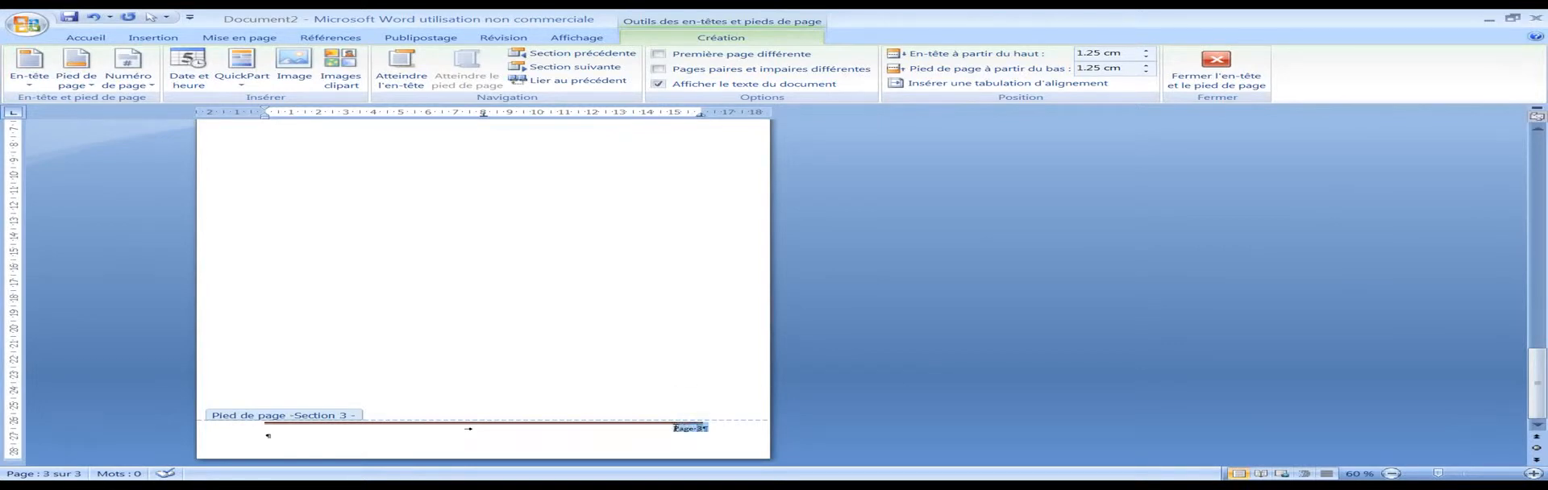
{"action": "left_click", "coordinate": [557, 35]}
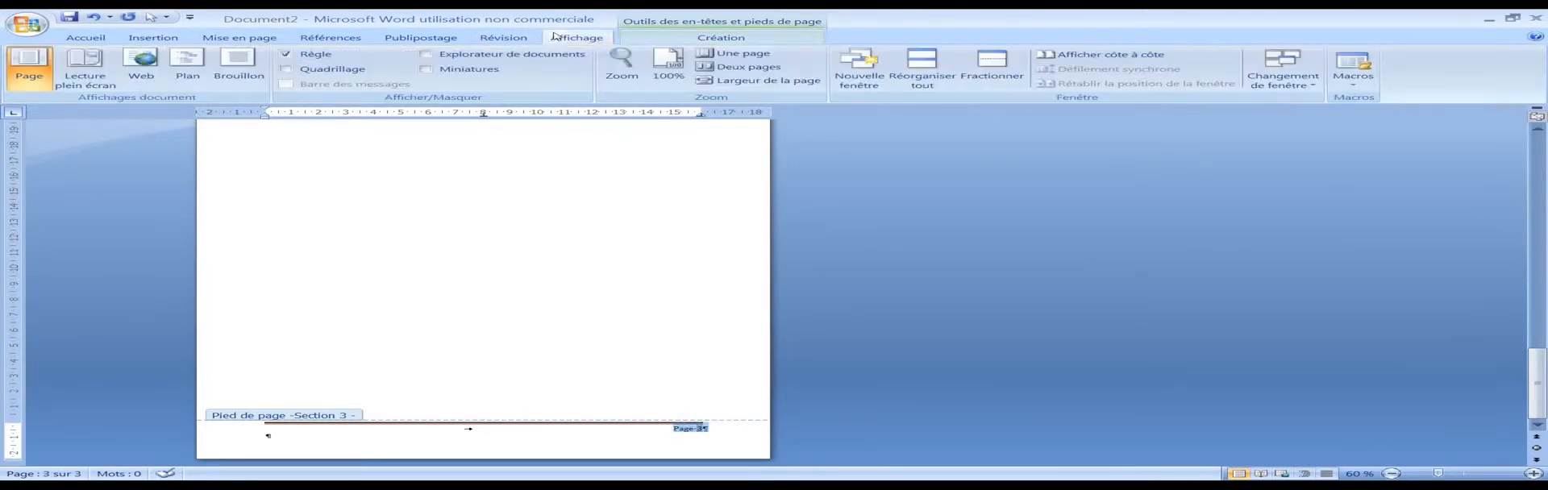
{"action": "left_click", "coordinate": [508, 37]}
{"action": "left_click", "coordinate": [714, 38]}
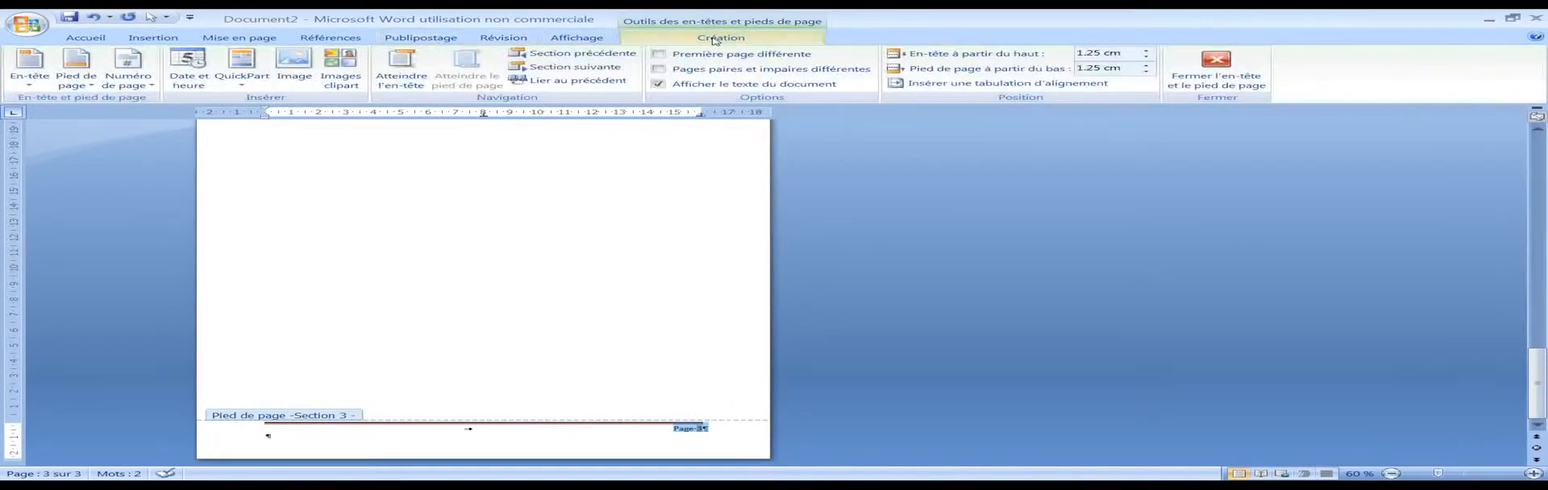
{"action": "left_click", "coordinate": [130, 75]}
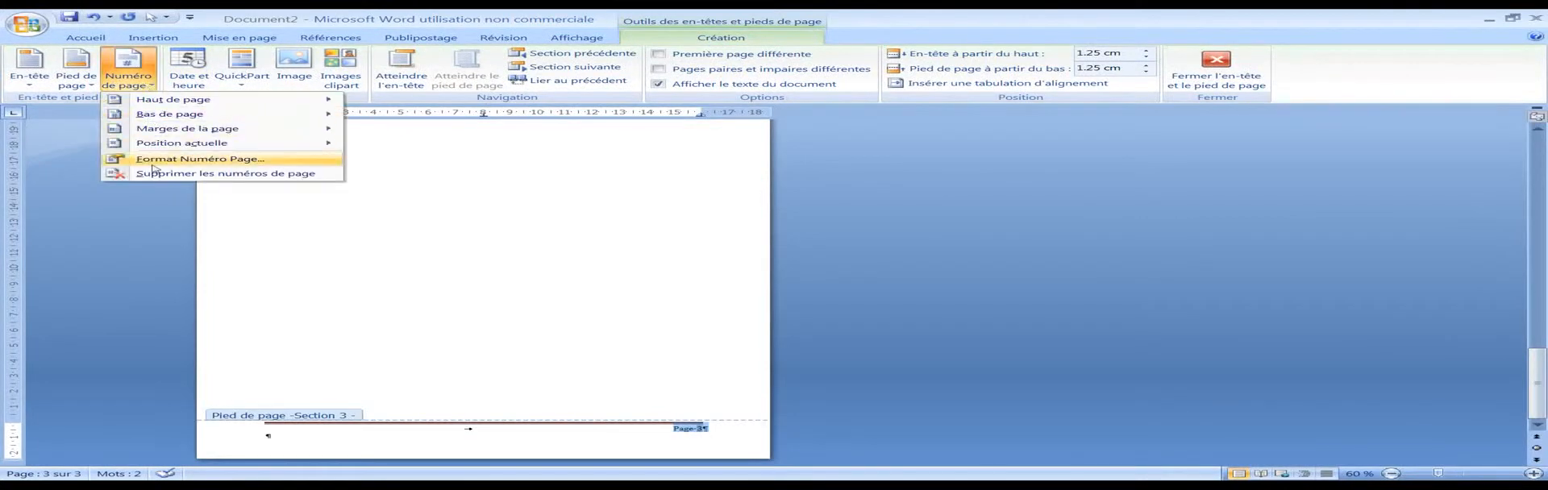
{"action": "left_click", "coordinate": [196, 159]}
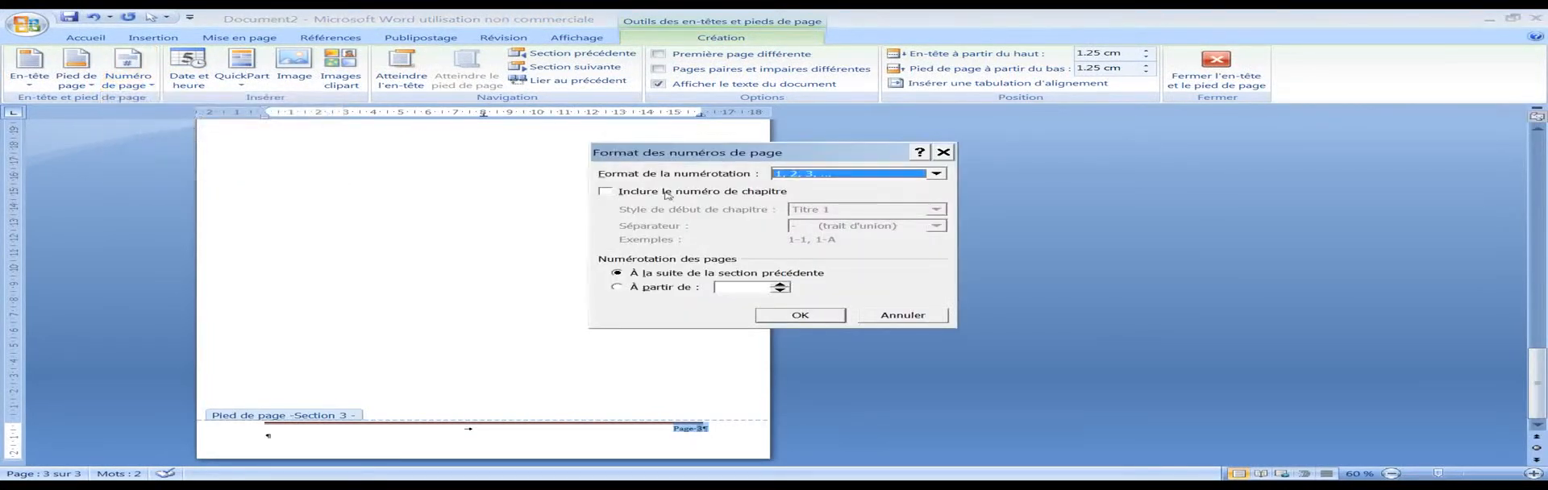
{"action": "left_click", "coordinate": [625, 291]}
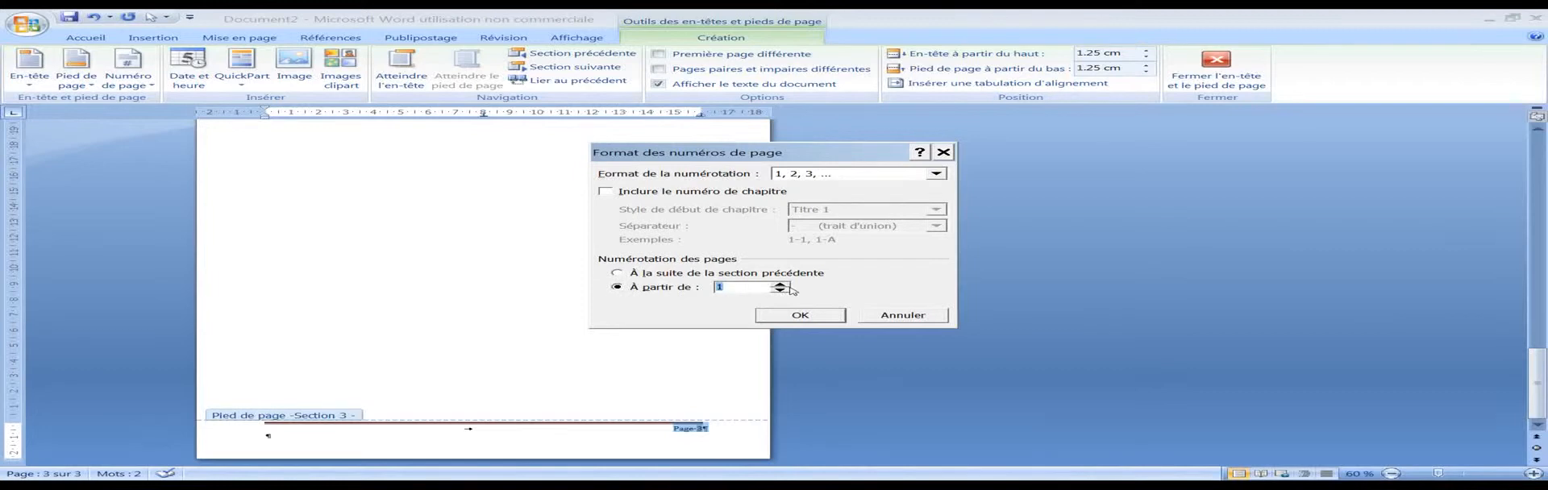
{"action": "type", "text": "2"}
{"action": "left_click", "coordinate": [822, 315]}
{"action": "scroll", "coordinate": [558, 345], "scroll_direction": "up", "scroll_amount": 10}
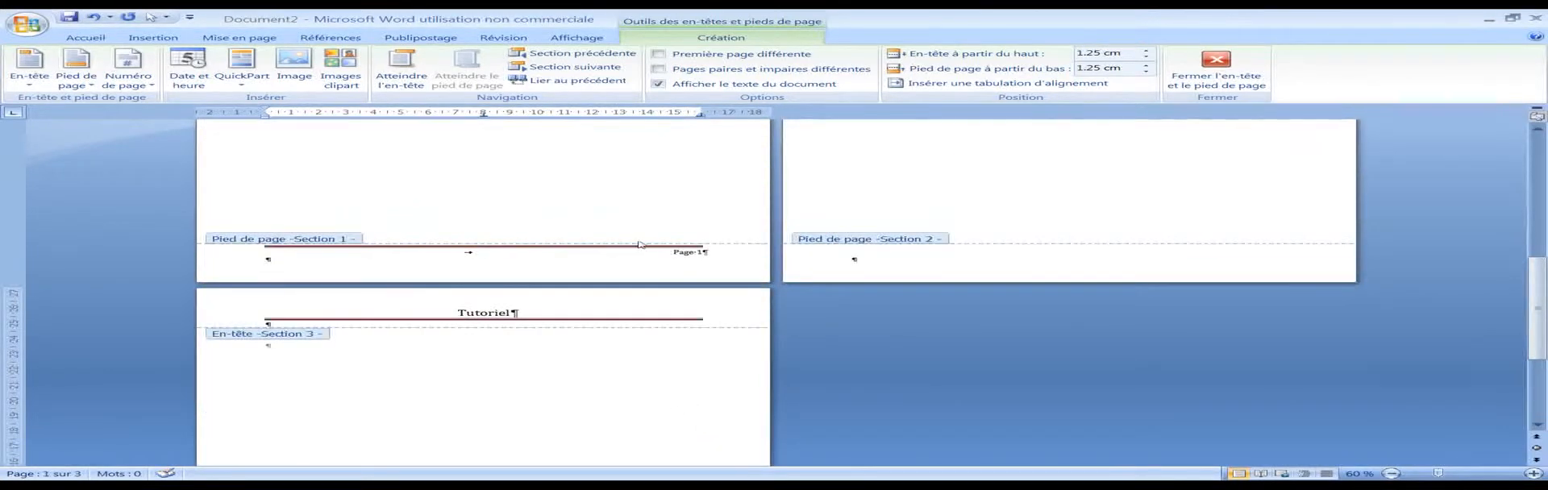
{"action": "scroll", "coordinate": [640, 258], "scroll_direction": "down", "scroll_amount": 5}
Step: Return to the document body and insert a page break on page 3 to extend section 3
{"action": "double_click", "coordinate": [580, 260]}
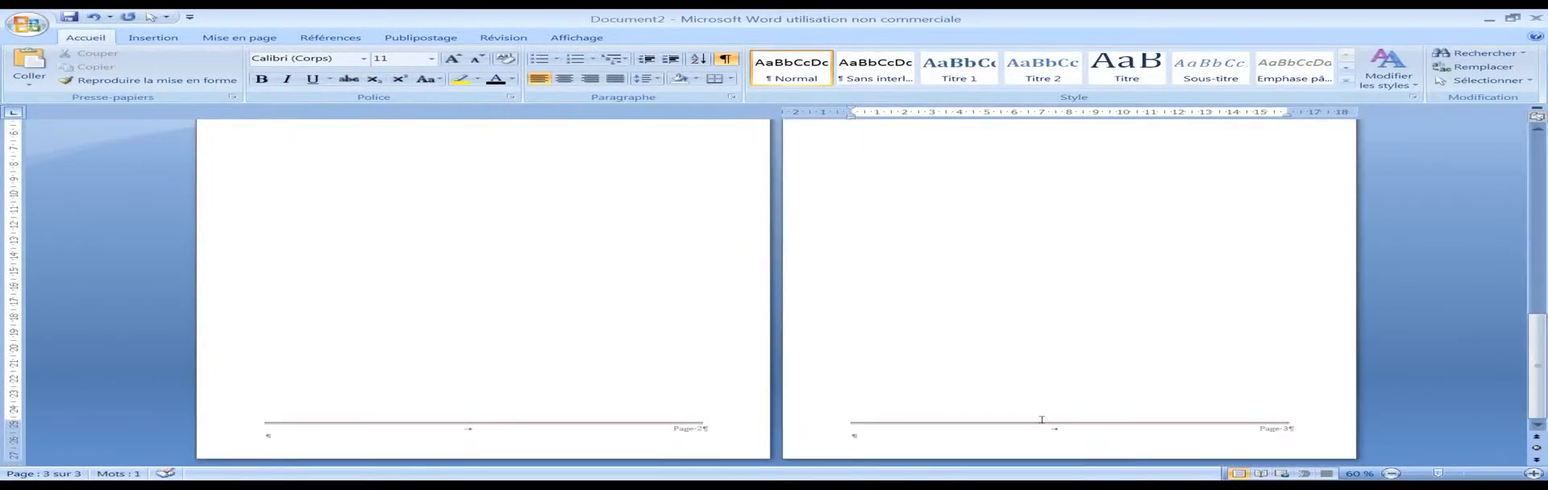
{"action": "scroll", "coordinate": [1073, 316], "scroll_direction": "down", "scroll_amount": 8}
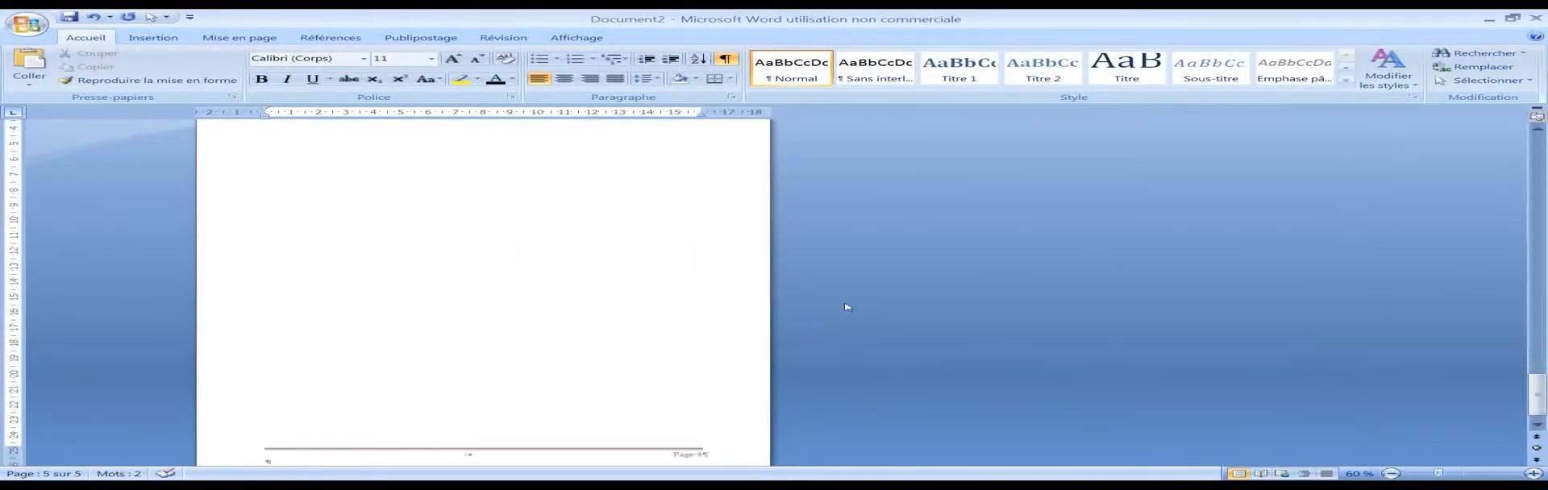
{"action": "scroll", "coordinate": [845, 307], "scroll_direction": "up", "scroll_amount": 5}
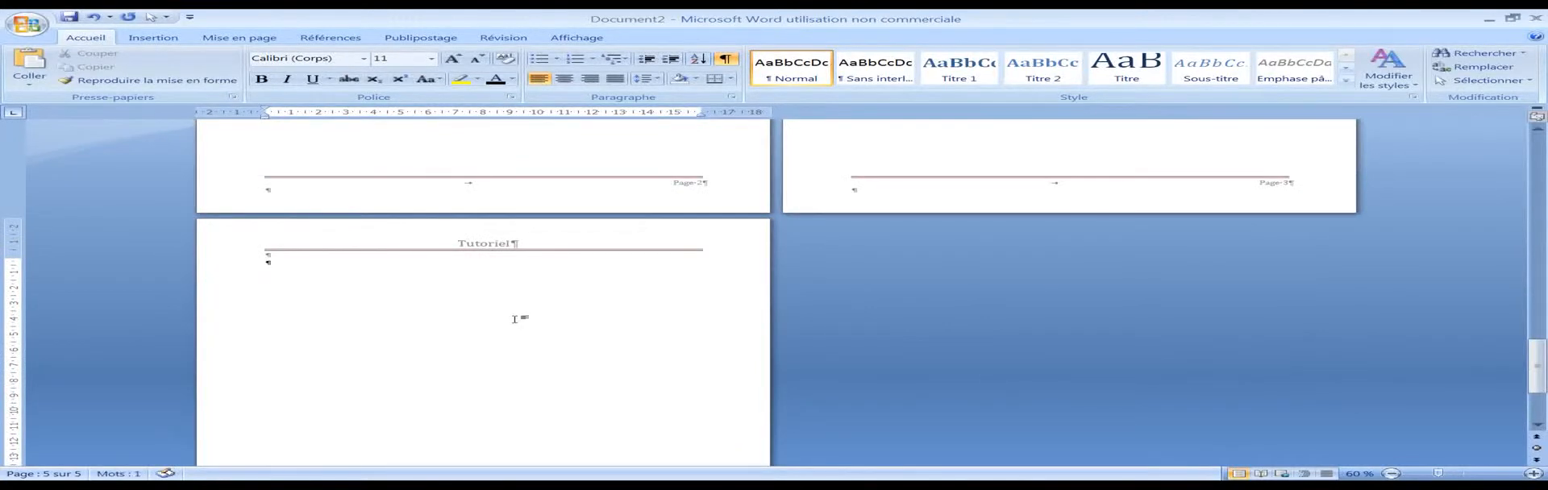
{"action": "key", "text": "ctrl+Return"}
{"action": "scroll", "coordinate": [863, 301], "scroll_direction": "up", "scroll_amount": 8}
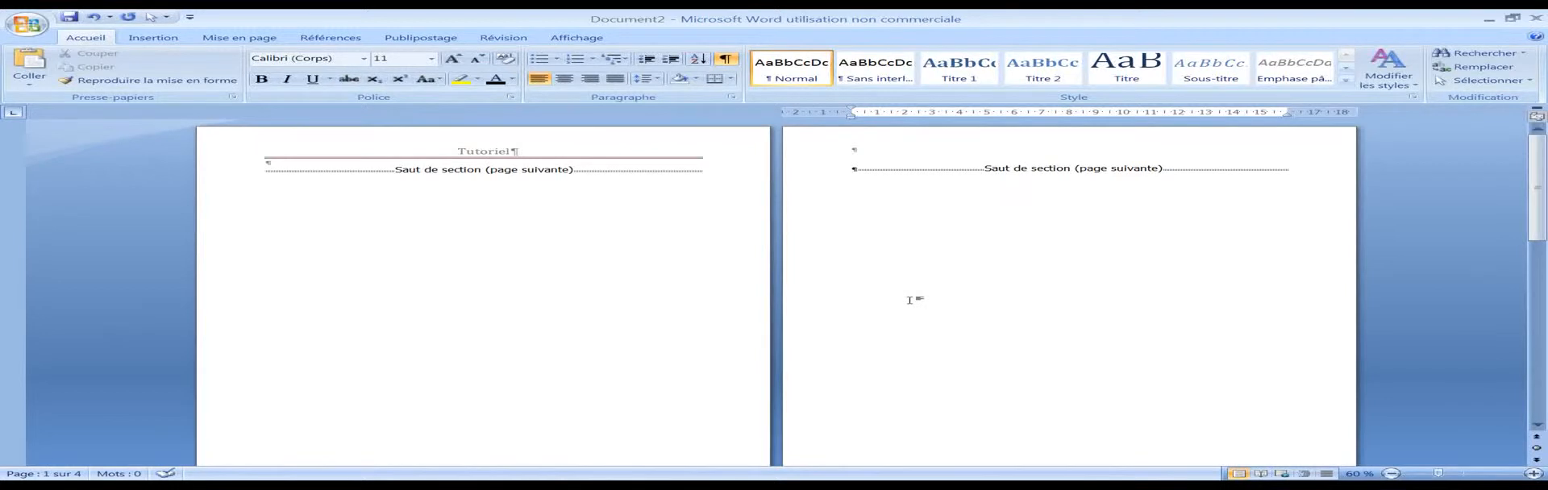
Step: Check the footers across the sections and change the orientation of page 2 (section 2) to landscape
{"action": "left_click", "coordinate": [922, 257]}
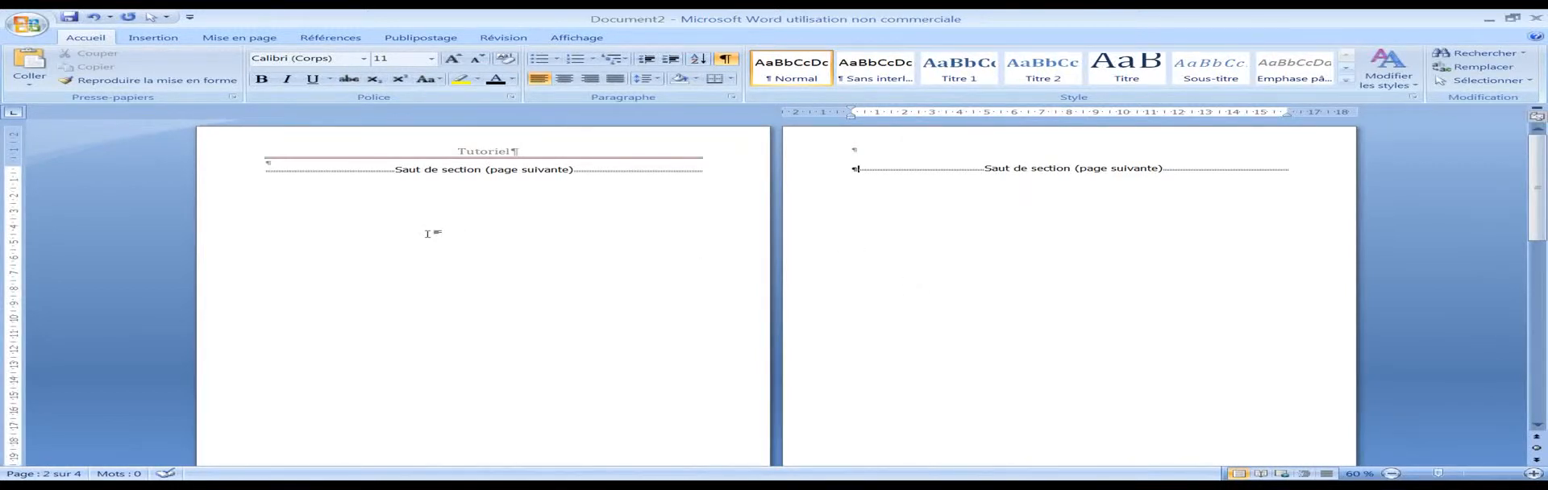
{"action": "scroll", "coordinate": [704, 200], "scroll_direction": "down", "scroll_amount": 6}
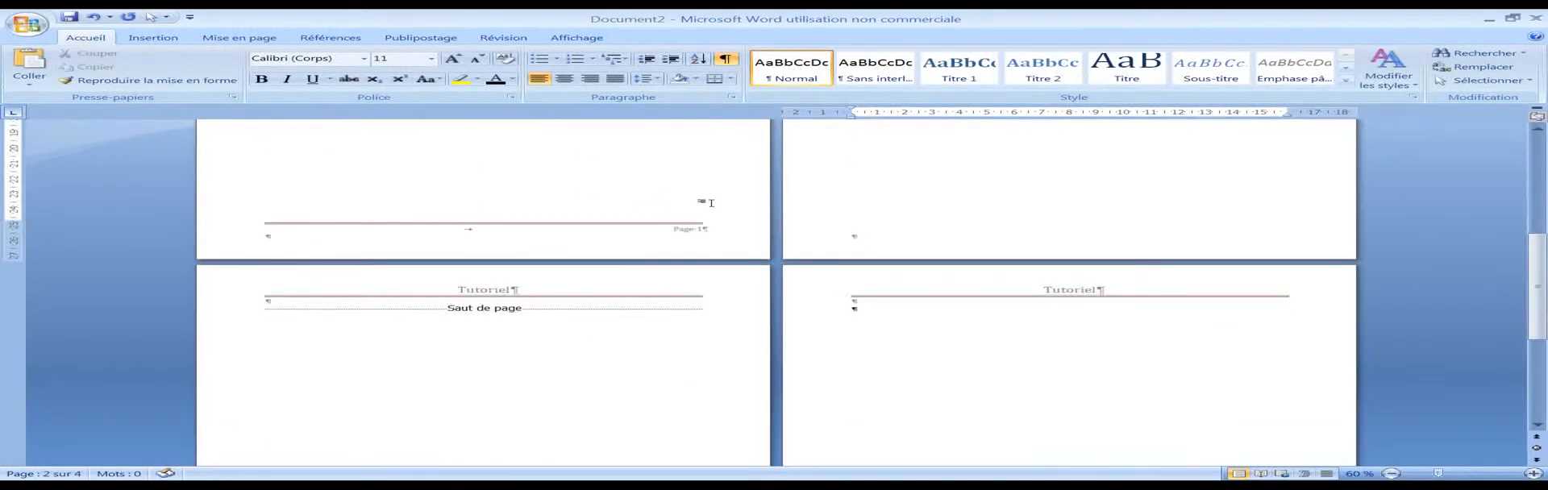
{"action": "scroll", "coordinate": [720, 205], "scroll_direction": "up", "scroll_amount": 1}
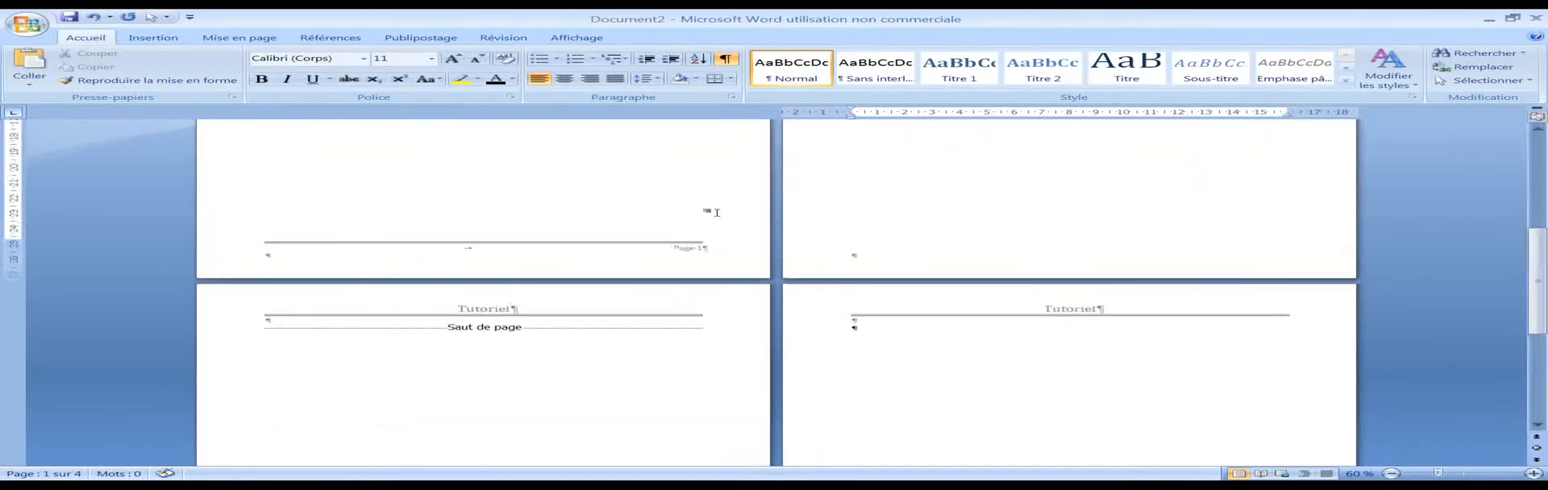
{"action": "scroll", "coordinate": [707, 212], "scroll_direction": "up", "scroll_amount": 4}
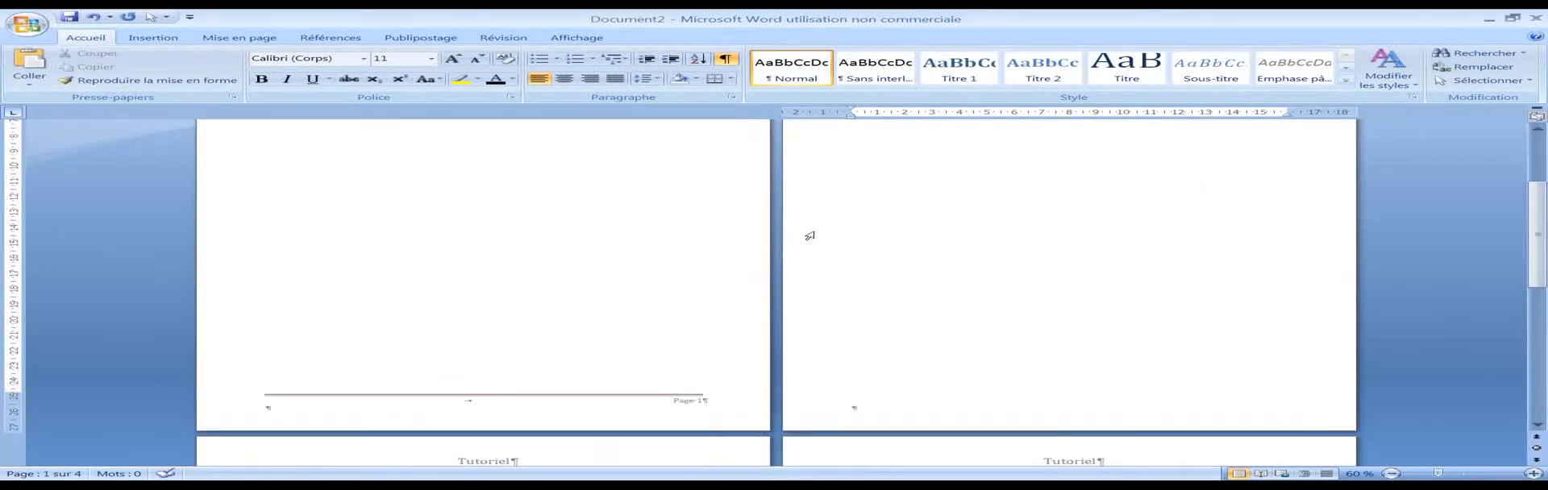
{"action": "scroll", "coordinate": [810, 237], "scroll_direction": "down", "scroll_amount": 8}
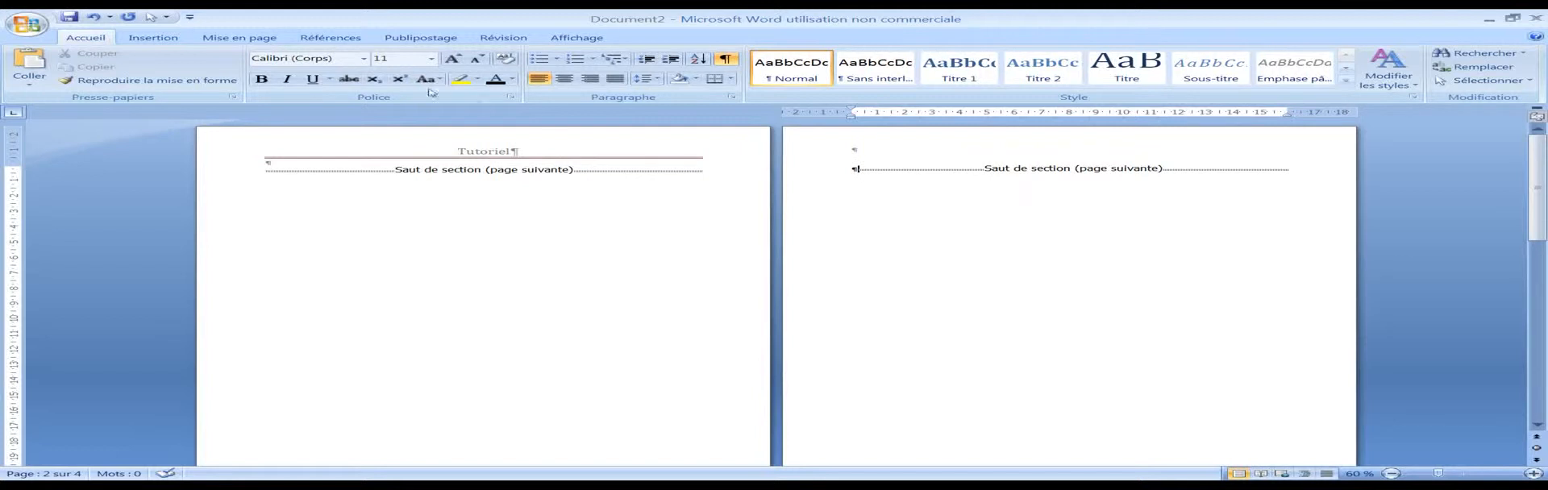
{"action": "left_click", "coordinate": [216, 42]}
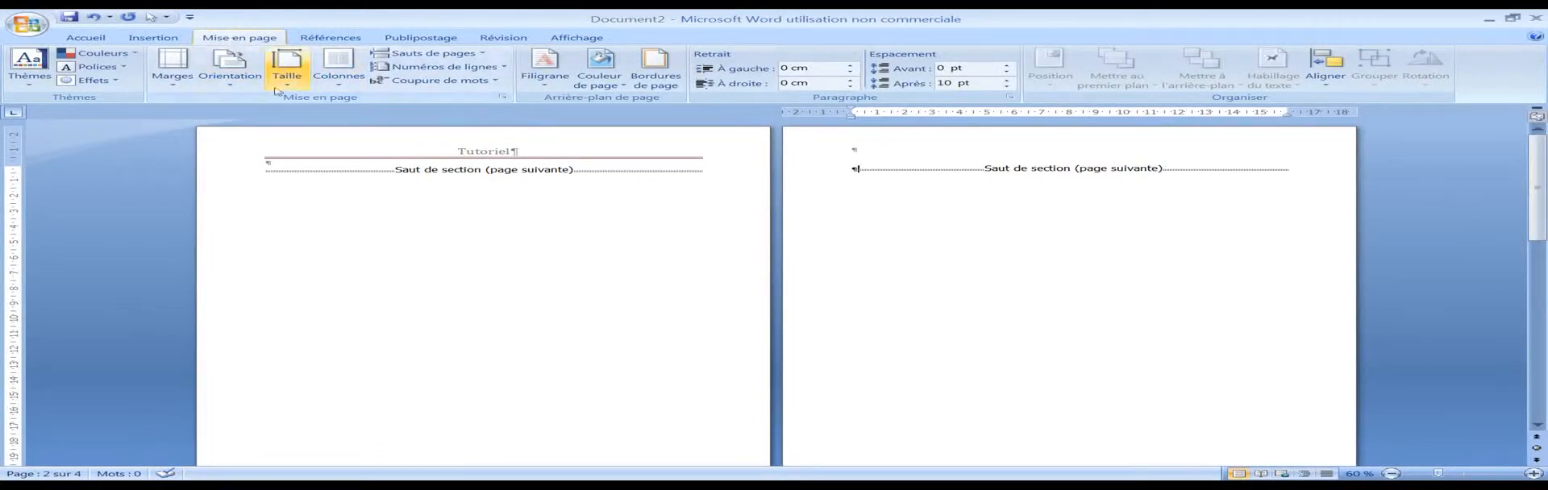
{"action": "left_click", "coordinate": [247, 85]}
{"action": "left_click", "coordinate": [274, 133]}
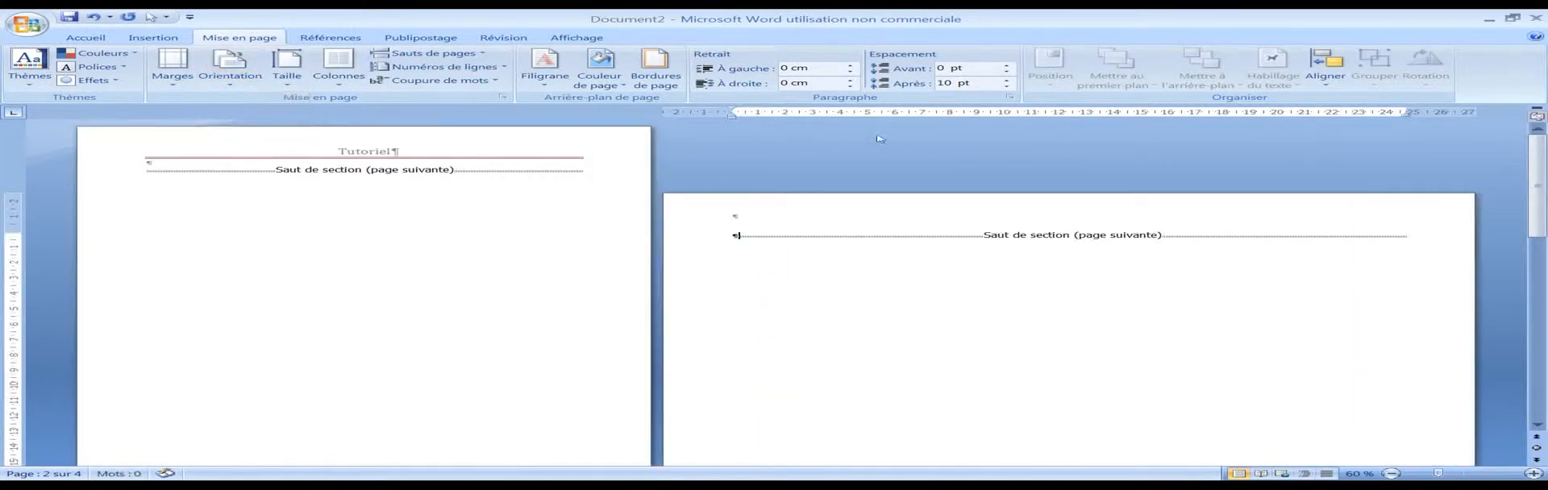
Step: Examine the page orientation, headers, footers and page numbers throughout the document
{"action": "left_click", "coordinate": [577, 37]}
{"action": "scroll", "coordinate": [985, 207], "scroll_direction": "down", "scroll_amount": 10}
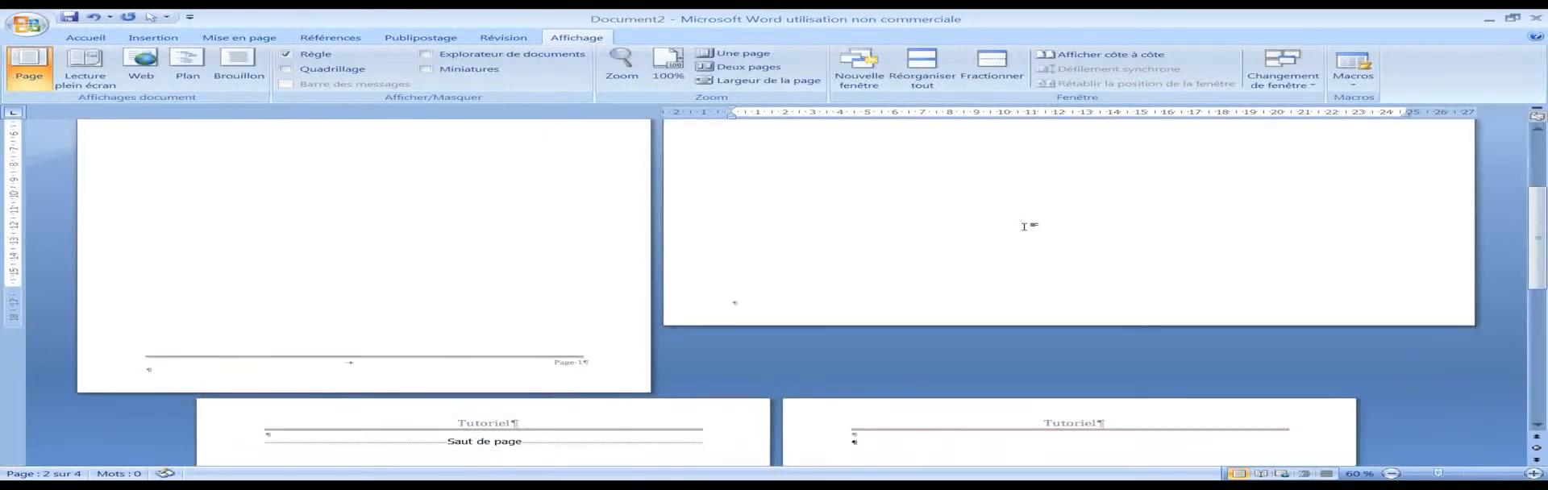
{"action": "scroll", "coordinate": [985, 206], "scroll_direction": "down", "scroll_amount": 8}
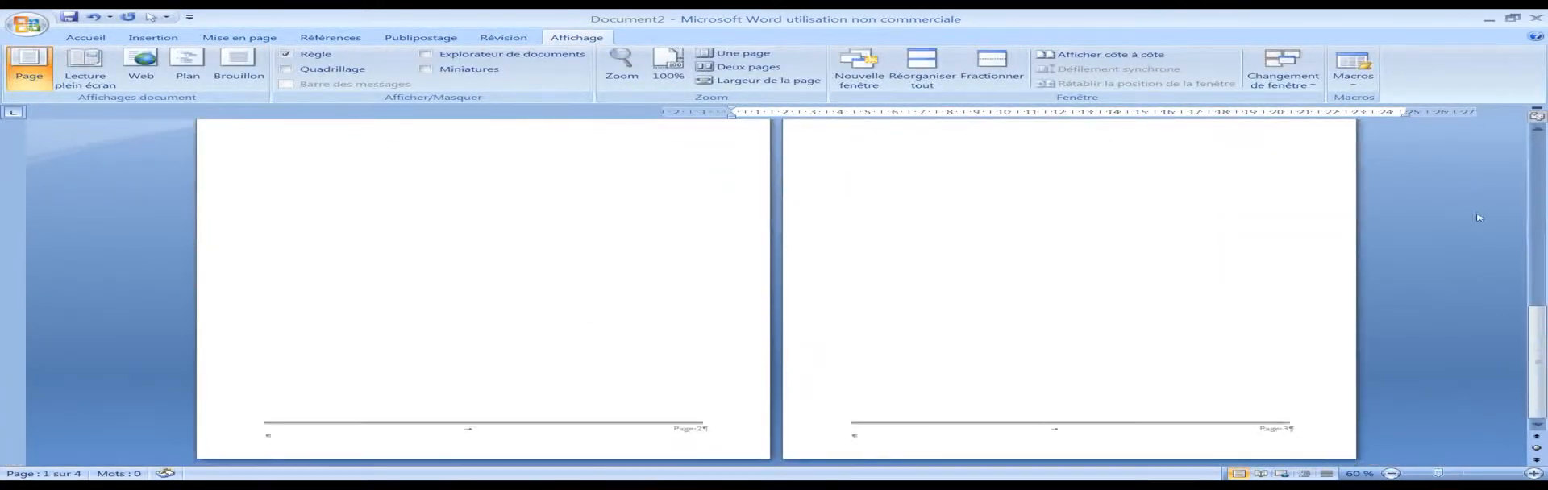
{"action": "scroll", "coordinate": [1155, 239], "scroll_direction": "down", "scroll_amount": 5}
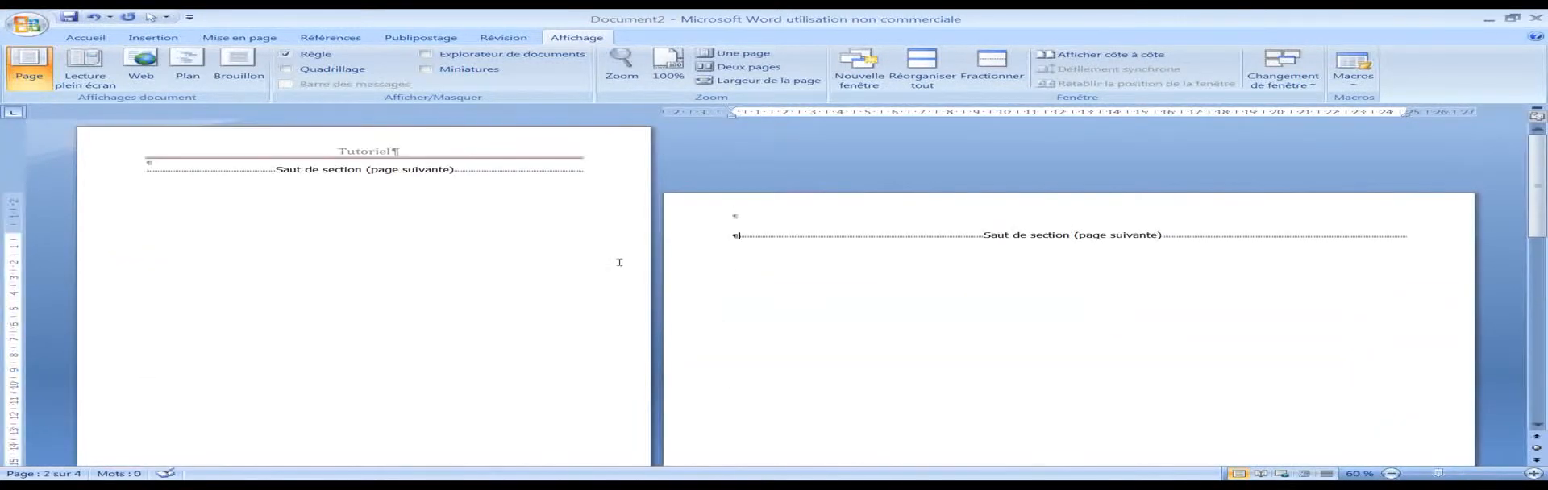
{"action": "scroll", "coordinate": [674, 248], "scroll_direction": "down", "scroll_amount": 7}
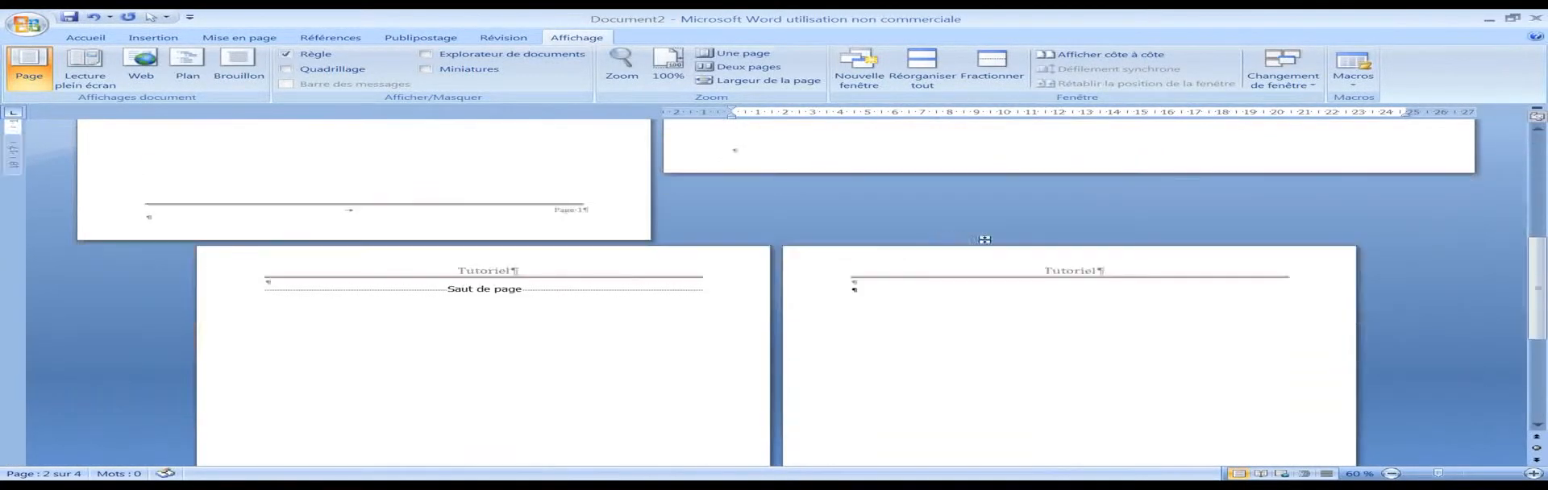
{"action": "scroll", "coordinate": [680, 285], "scroll_direction": "down", "scroll_amount": 3}
{"action": "scroll", "coordinate": [679, 284], "scroll_direction": "down", "scroll_amount": 6}
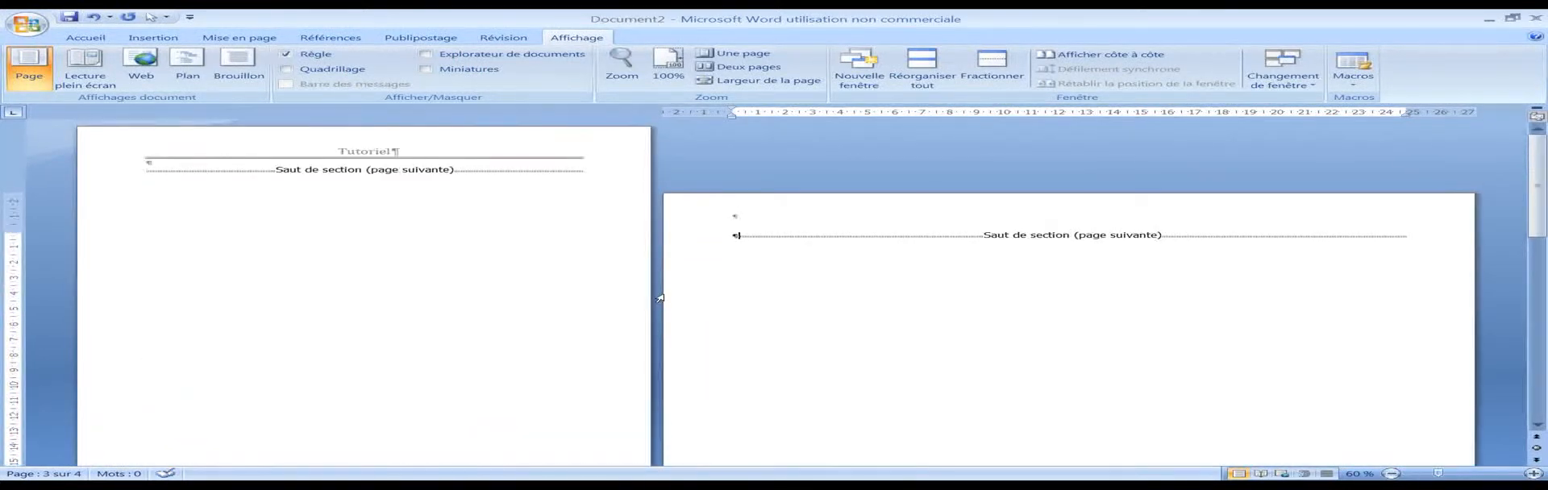